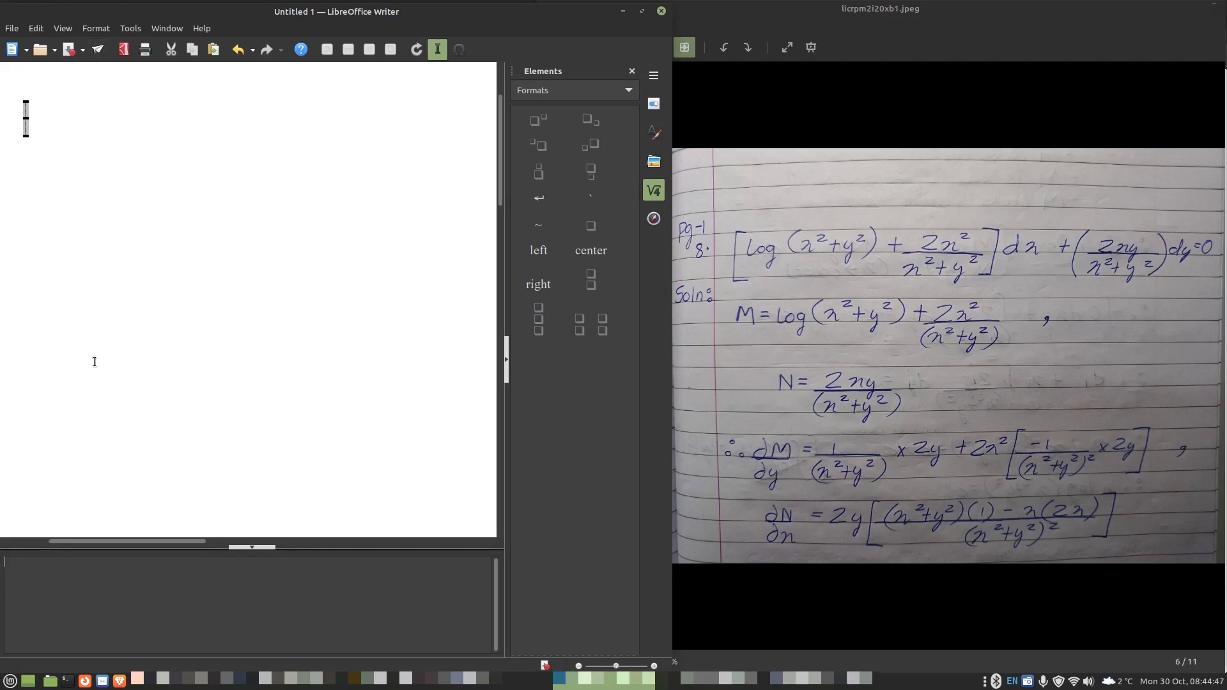
- Leave the formula editor and examine the OLE object types offered for insertion
key("Escape")
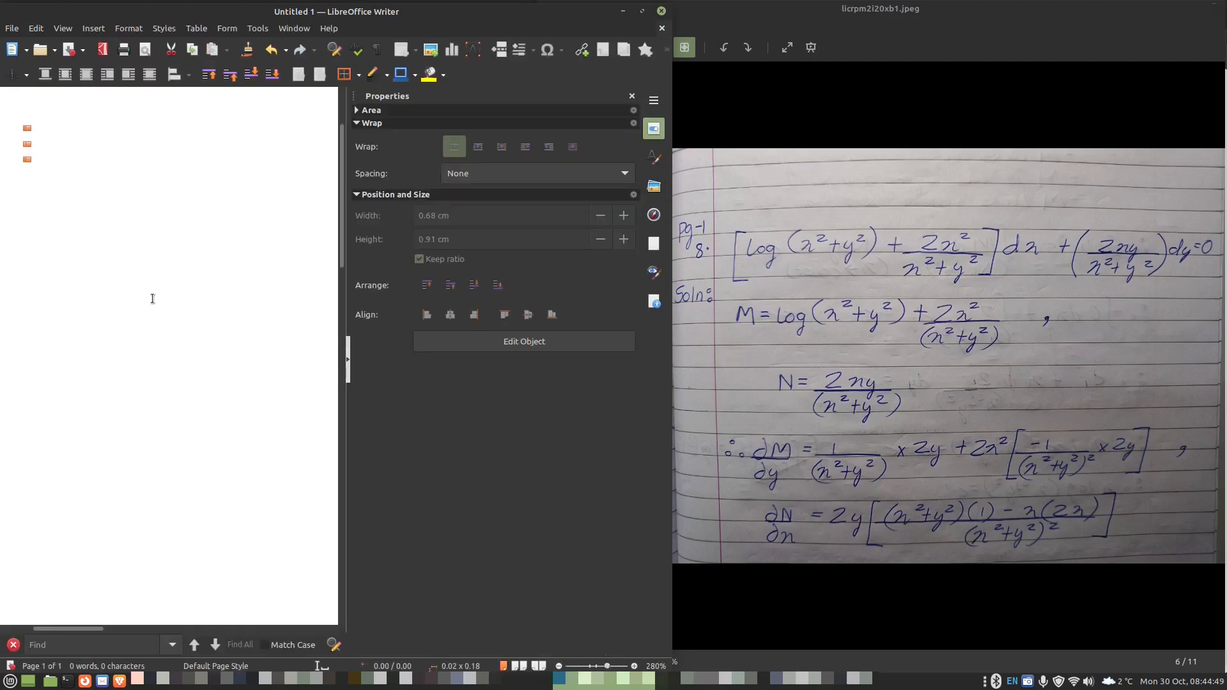
left_click(95, 29)
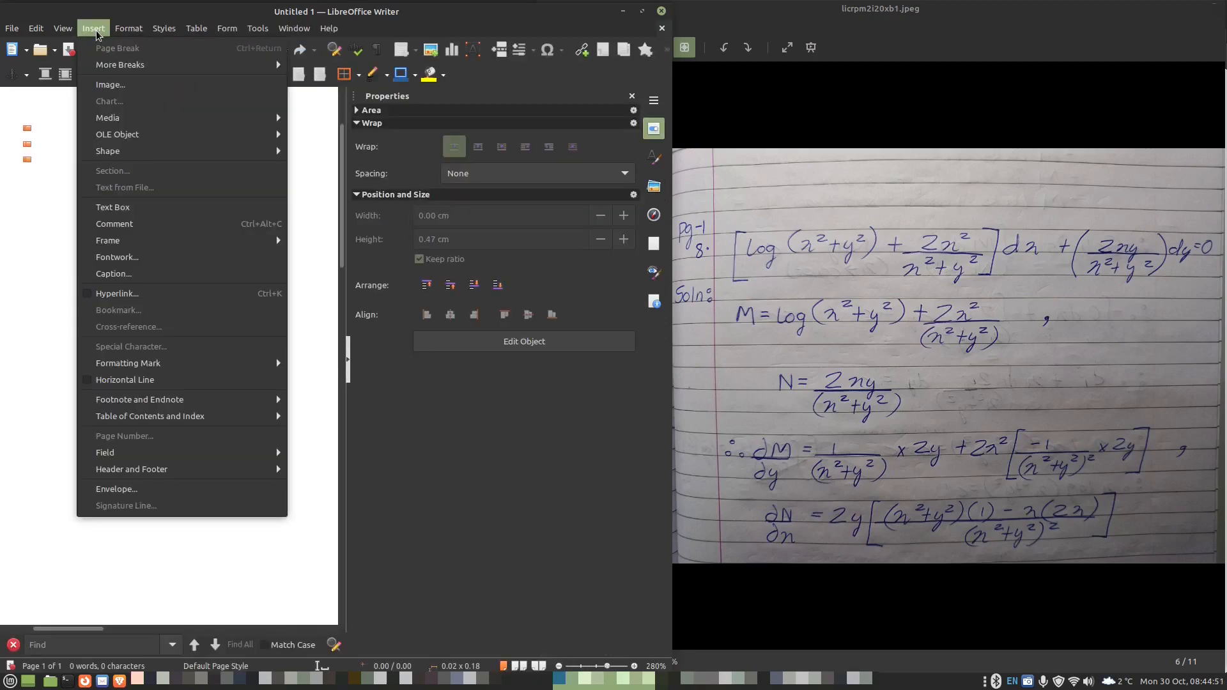
mouse_move(136, 134)
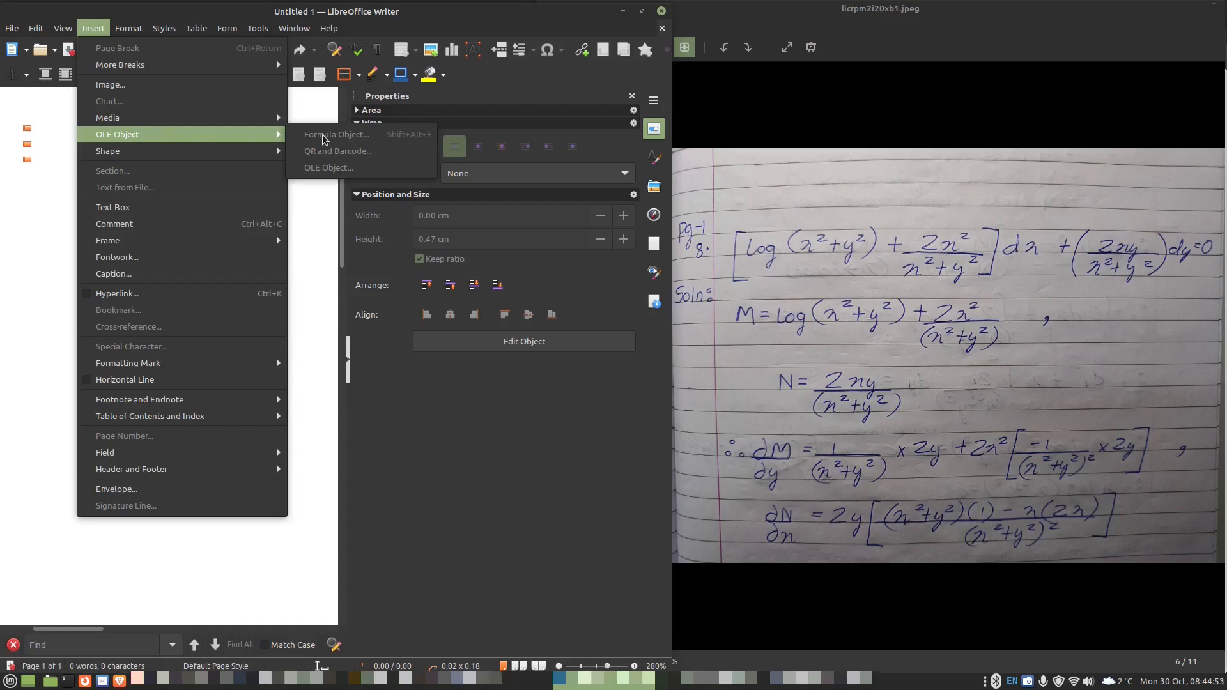
left_click(52, 160)
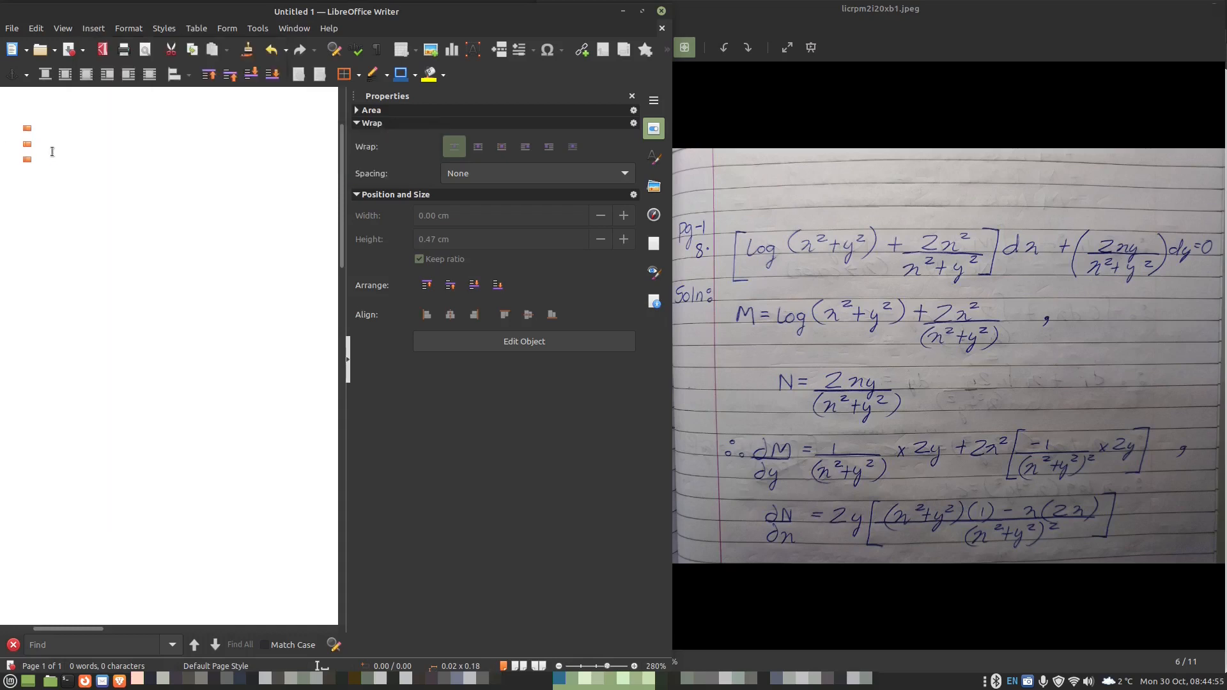
- Reopen the empty formula object for editing and review the available element categories
left_click(22, 138)
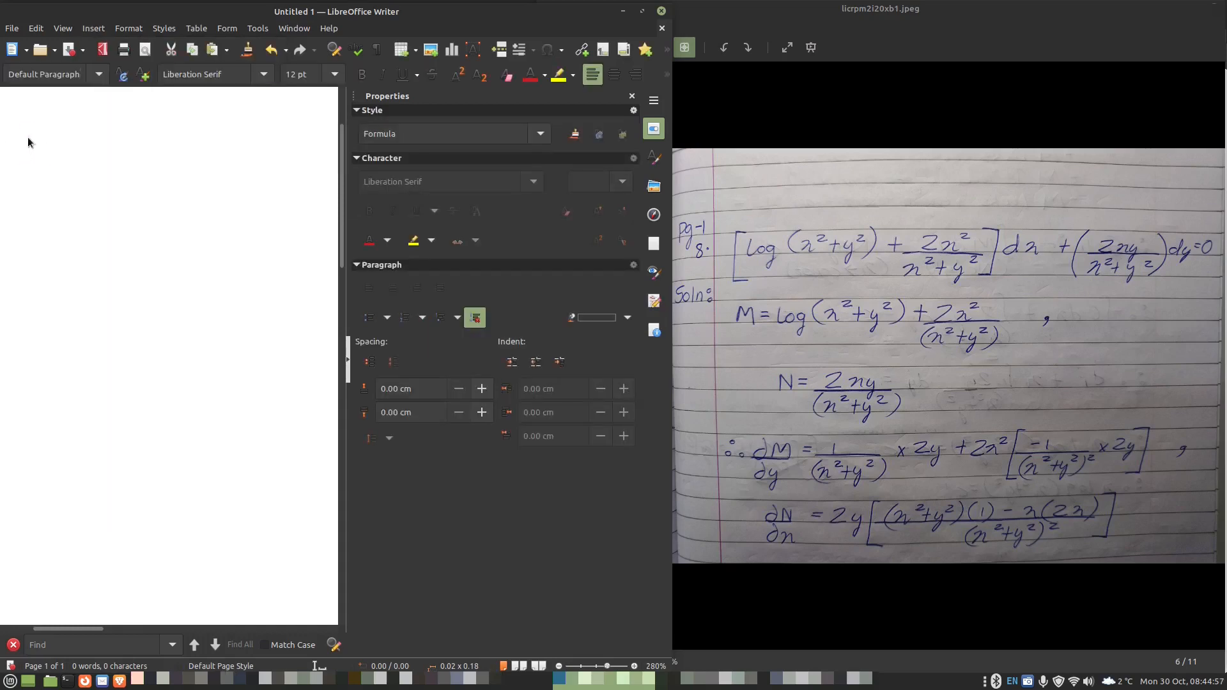
double_click(26, 142)
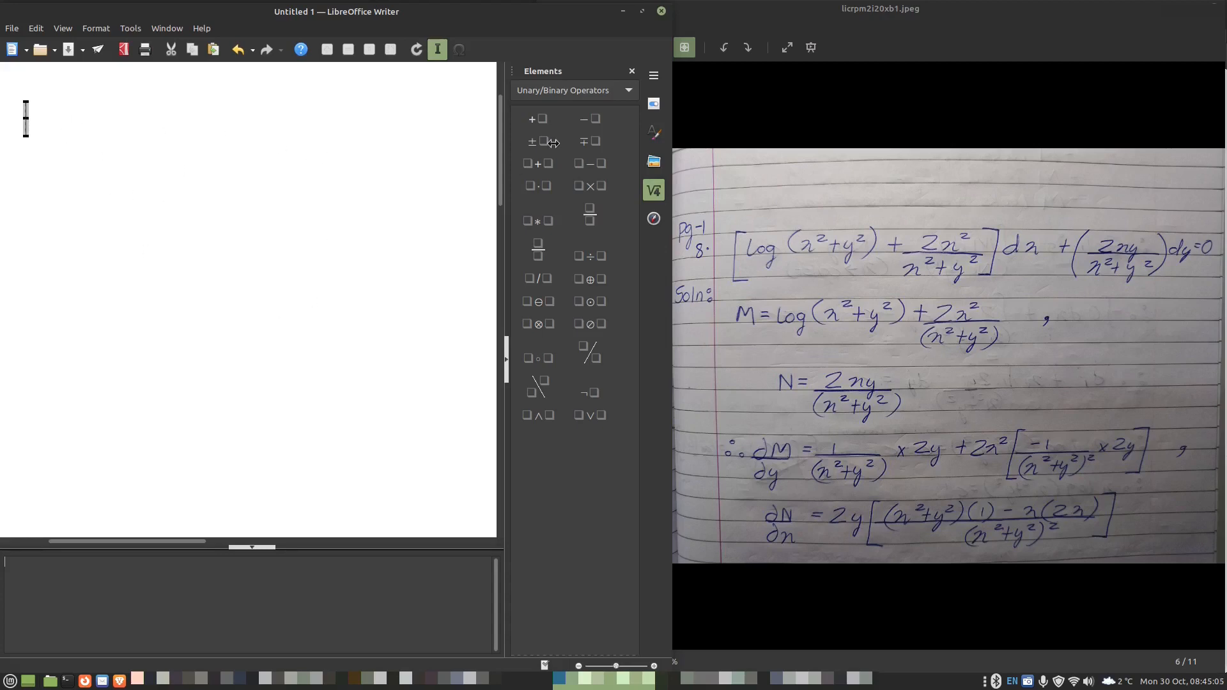
left_click(585, 90)
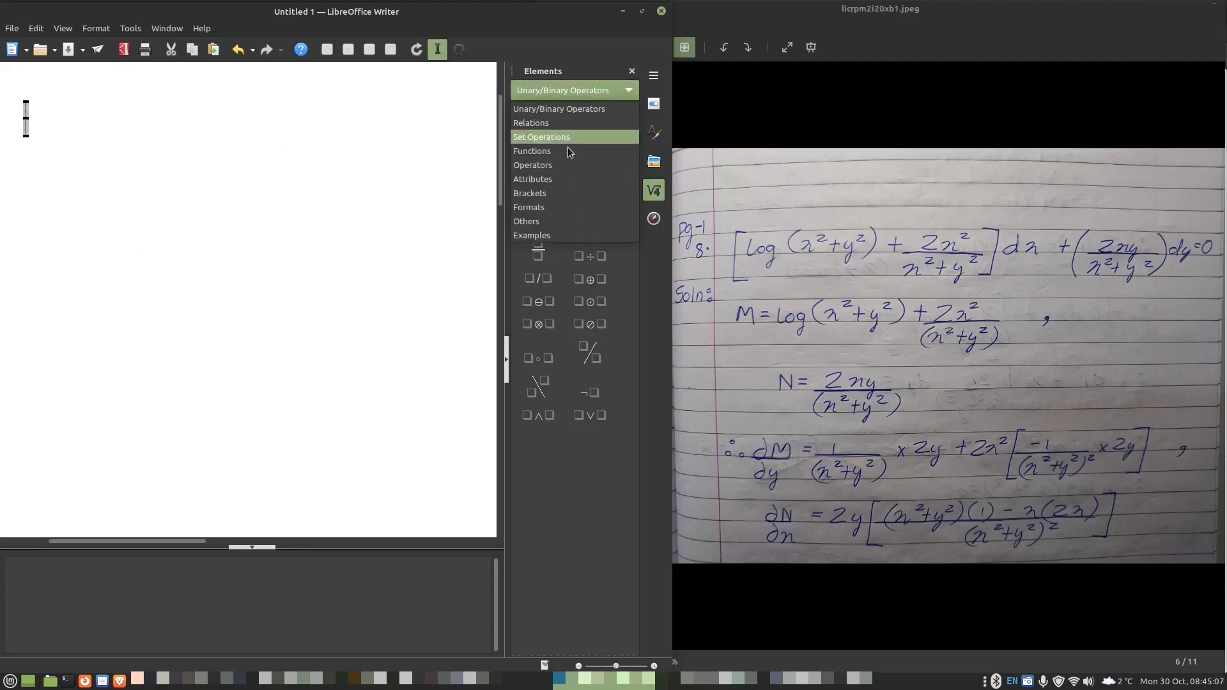
left_click(531, 89)
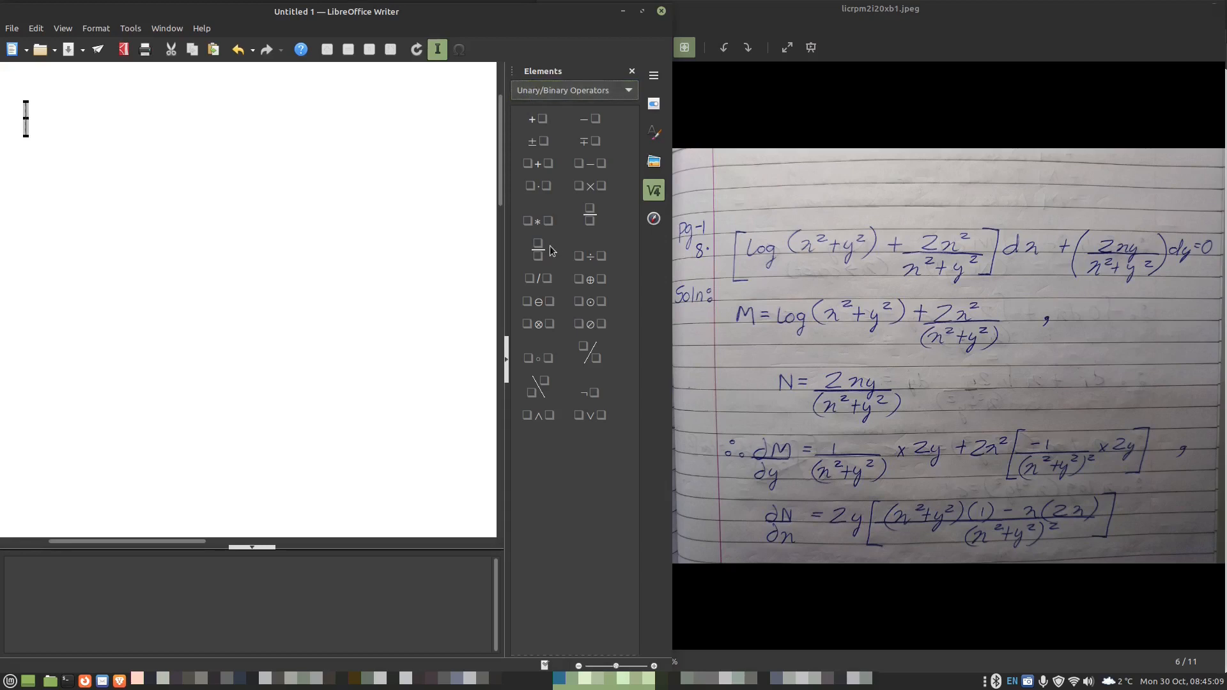
- Begin the formula code with left[ log (n^2 +y^2 ) + for the logarithm term
left_click(94, 598)
type("left[")
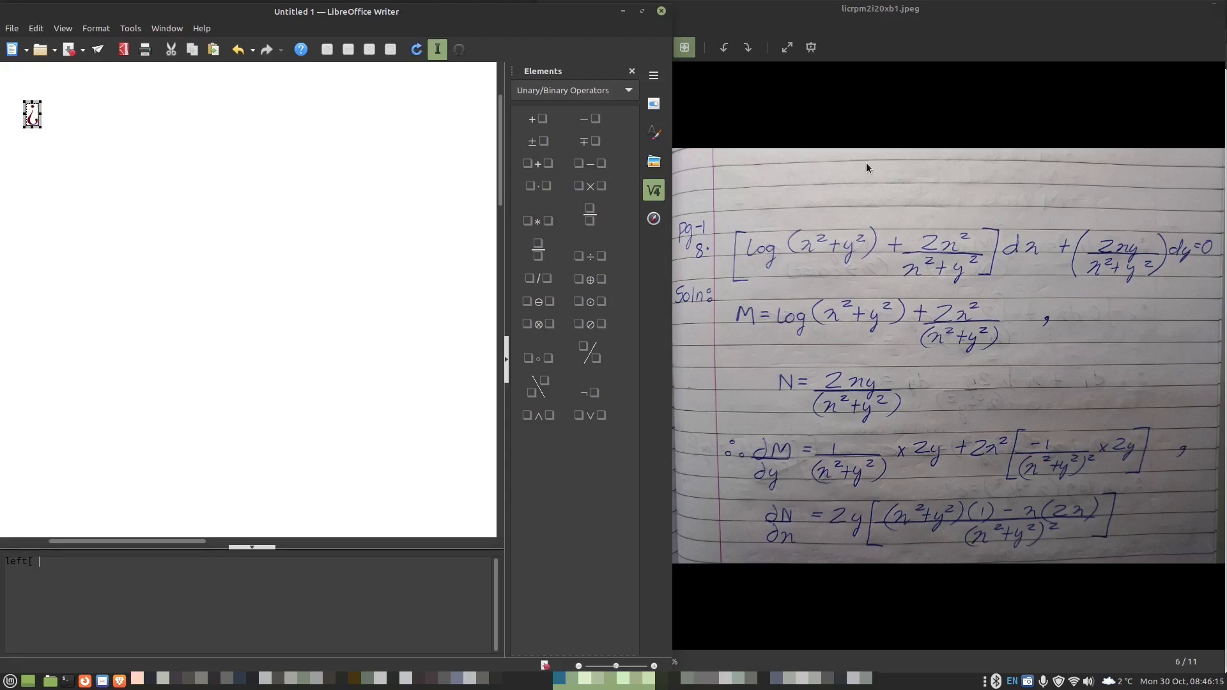
type(" log (n^2 +y^2 ) + ")
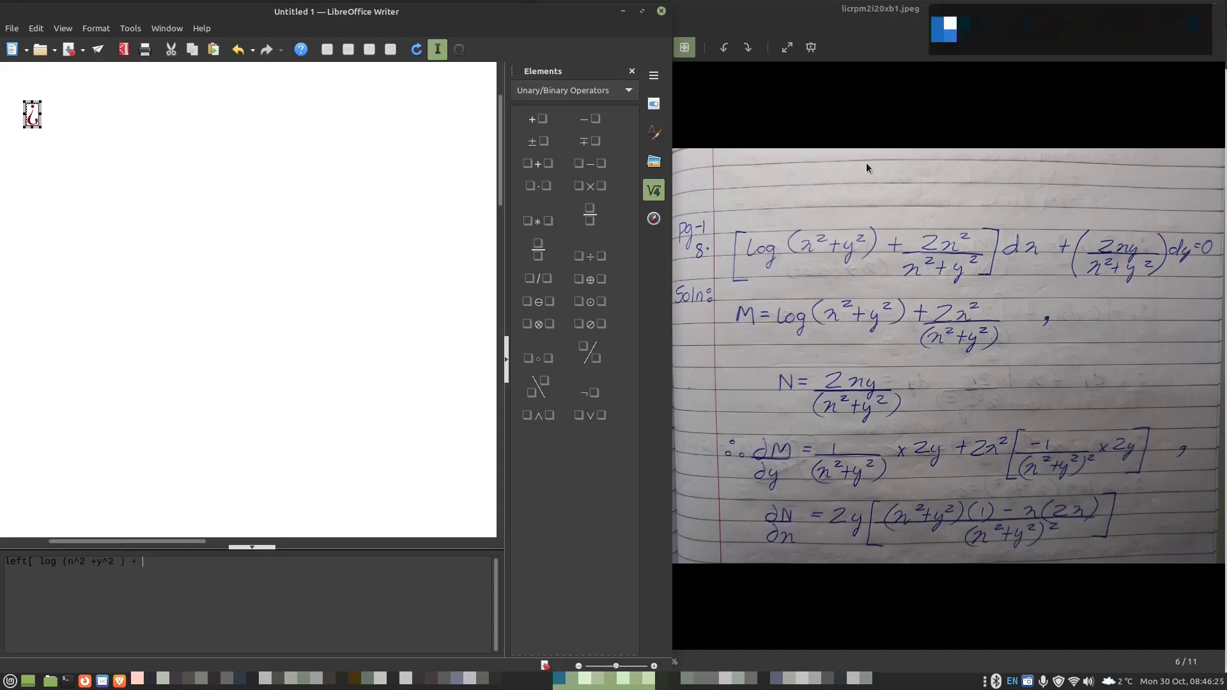
- Continue the formula with the first fraction, entering {2n^2}over{n^2 after the plus sign
type("{")
type("2n^2")
type("}")
type("over{")
type("n")
type("^2")
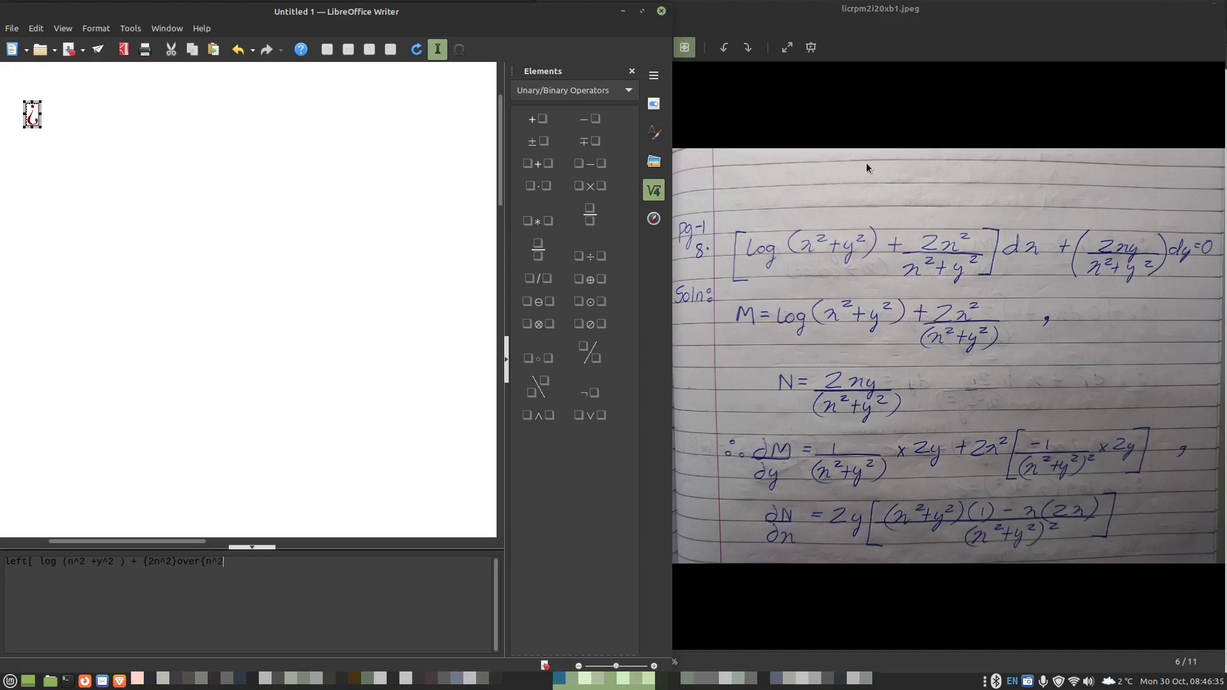
- Complete the first denominator and the equation with +y^2} dn + left({2ny}over{n^2+y^2}right)dy=0
type("+y^2} dn + left({2ny}over{n^2+")
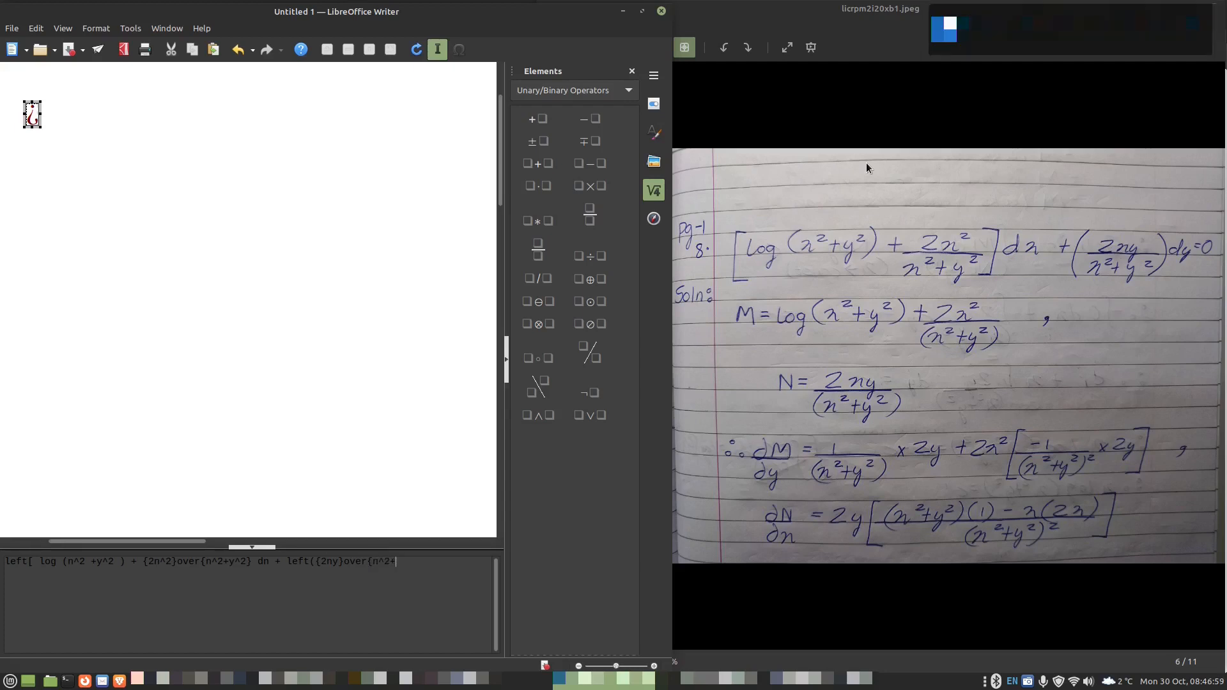
type("y^2}right)")
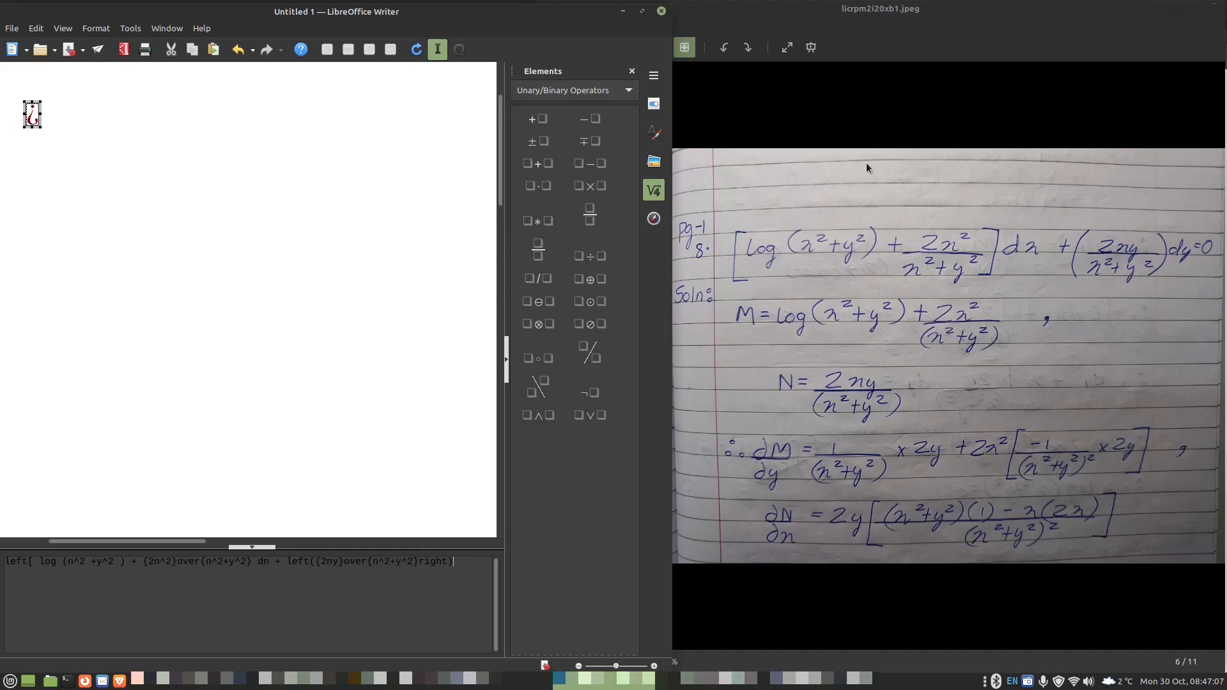
type("dy=0")
- Insert ]right after the first fraction, before dn, and remove the stray character after dy=0
type(")")
type("]right")
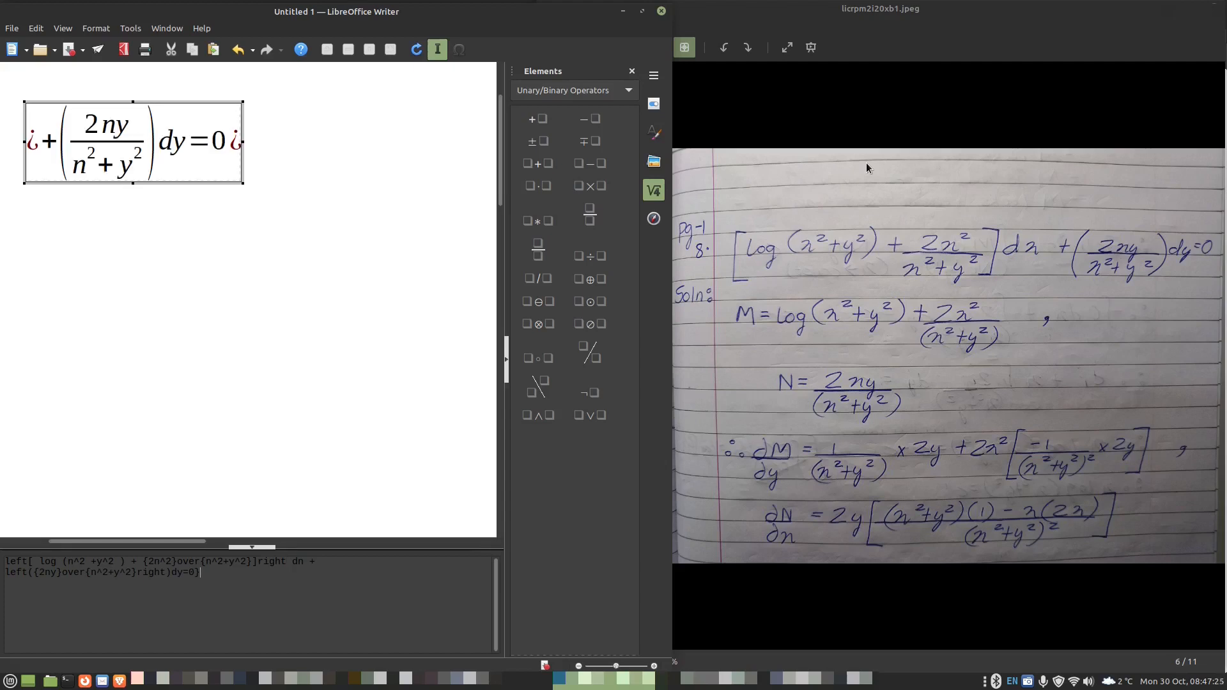
key("BackSpace")
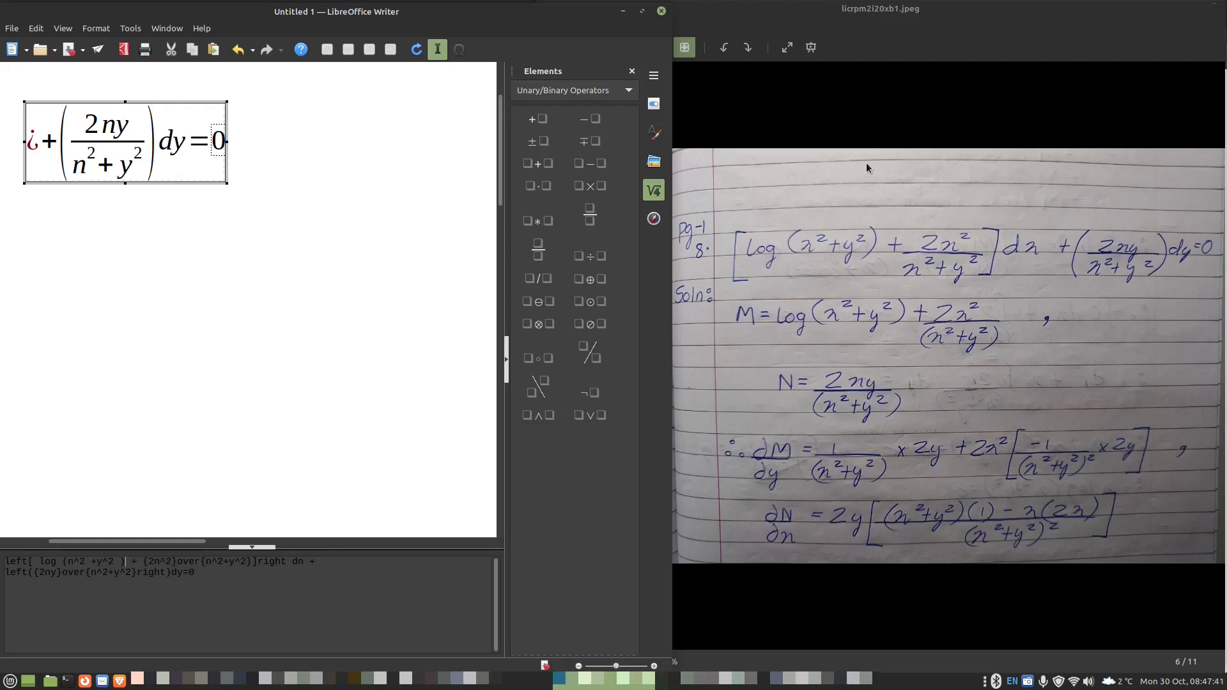
- Space out the logarithm's argument as ( n^2 + y^2 )
type("v")
key("BackSpace")
key("BackSpace")
- Try a square closing bracket after the second fraction, then restore its ending to right)
type("]")
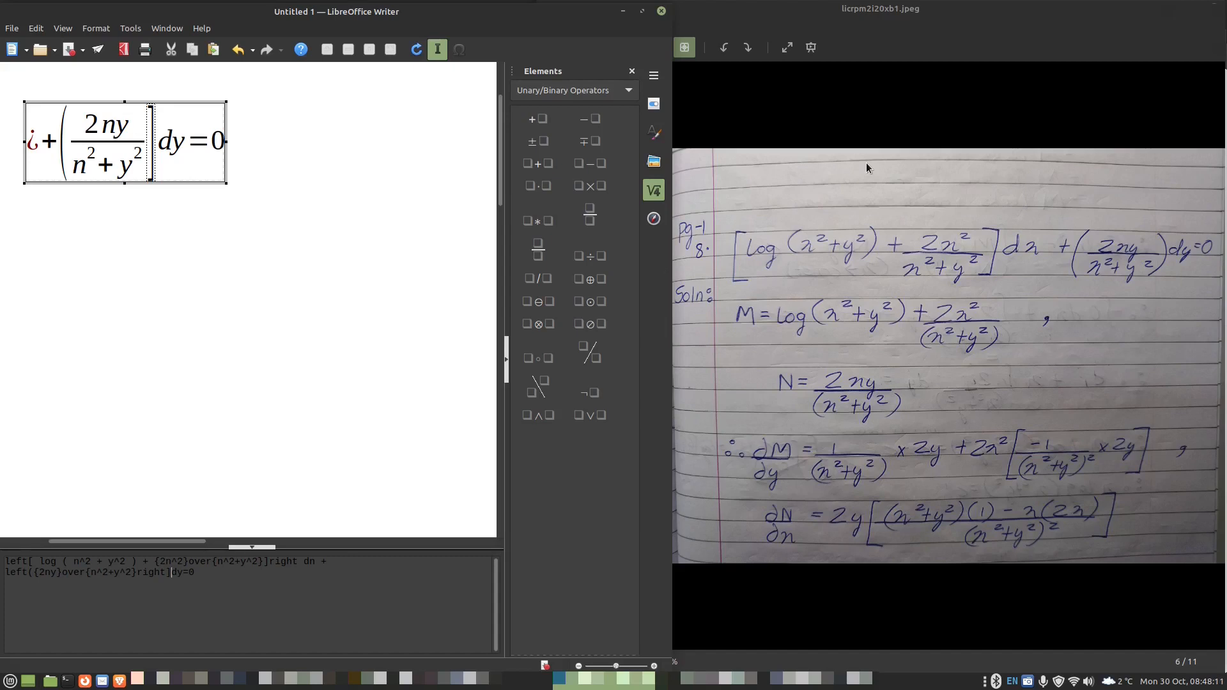
key("BackSpace")
type(")")
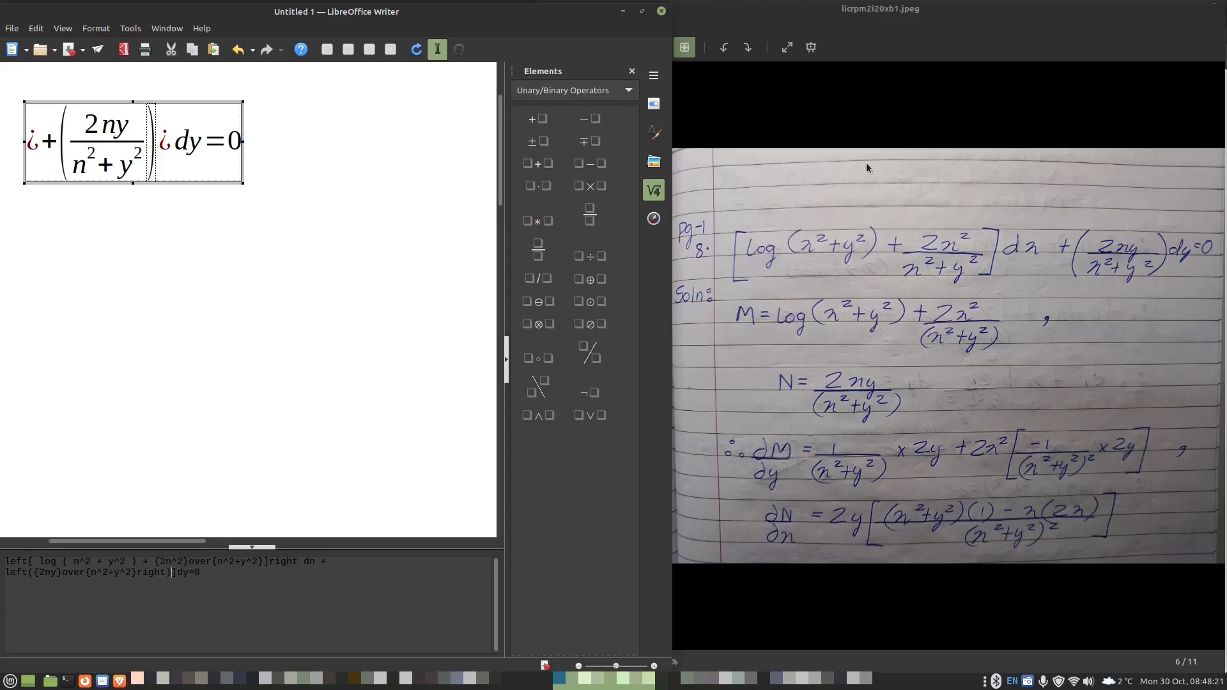
key("BackSpace")
key("BackSpace")
key("BackSpace")
key("BackSpace")
key("BackSpace")
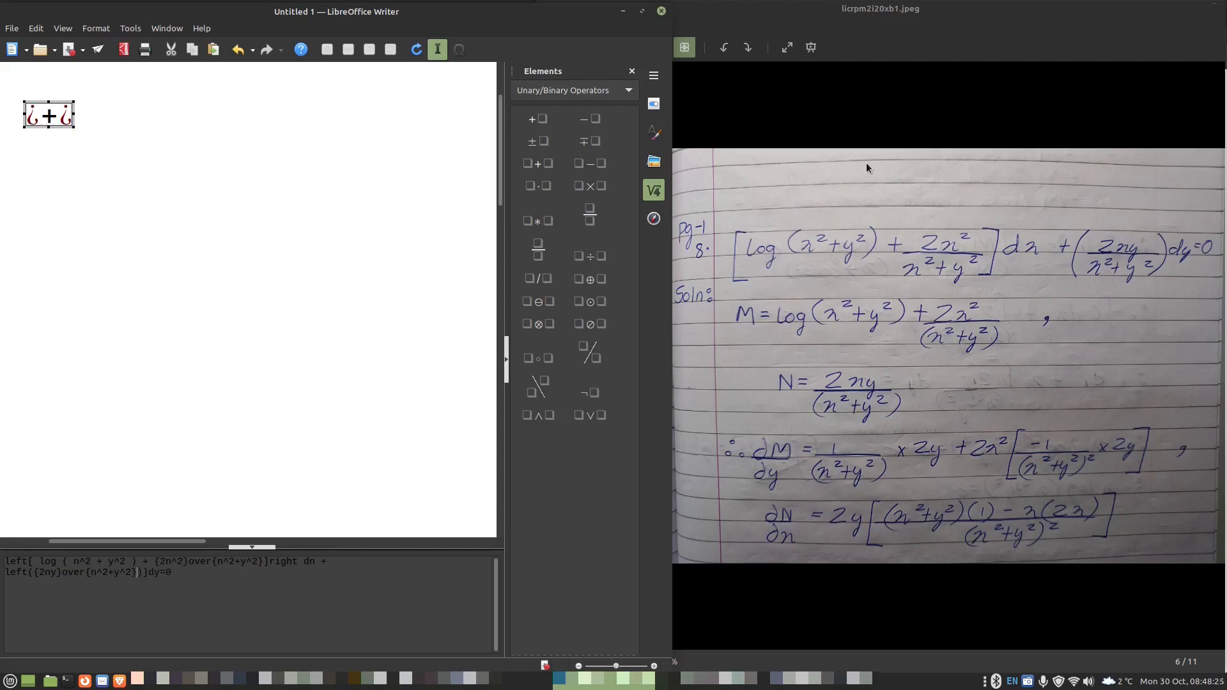
type("right")
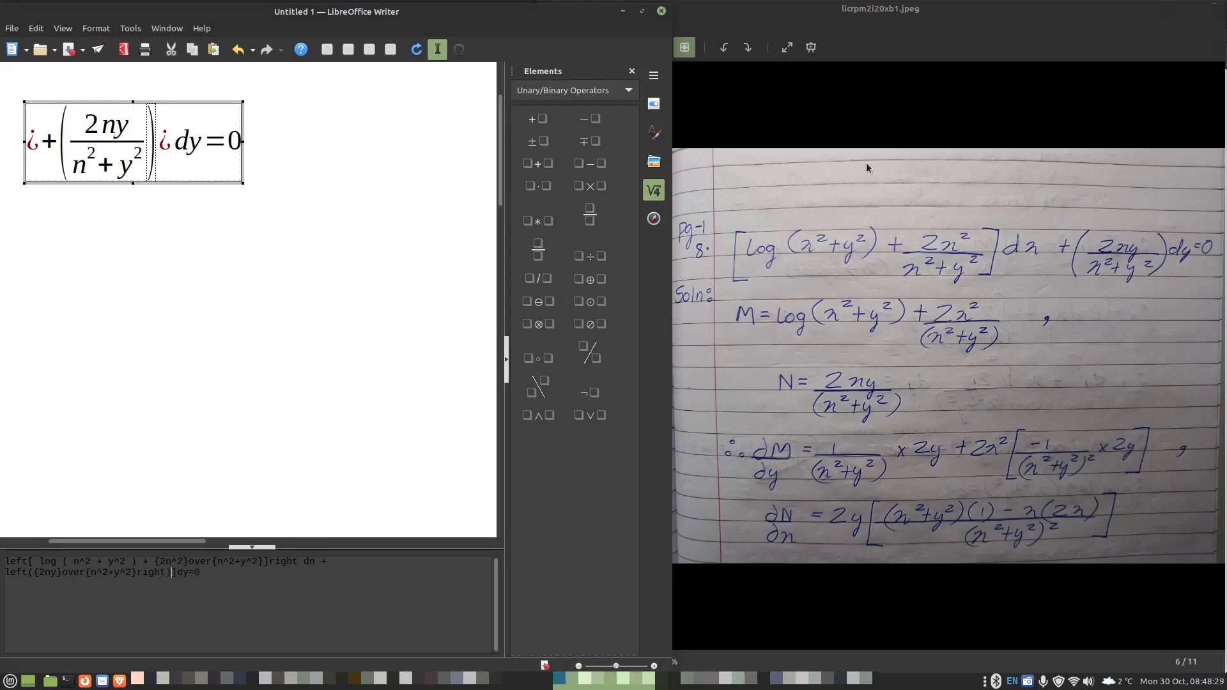
key("BackSpace")
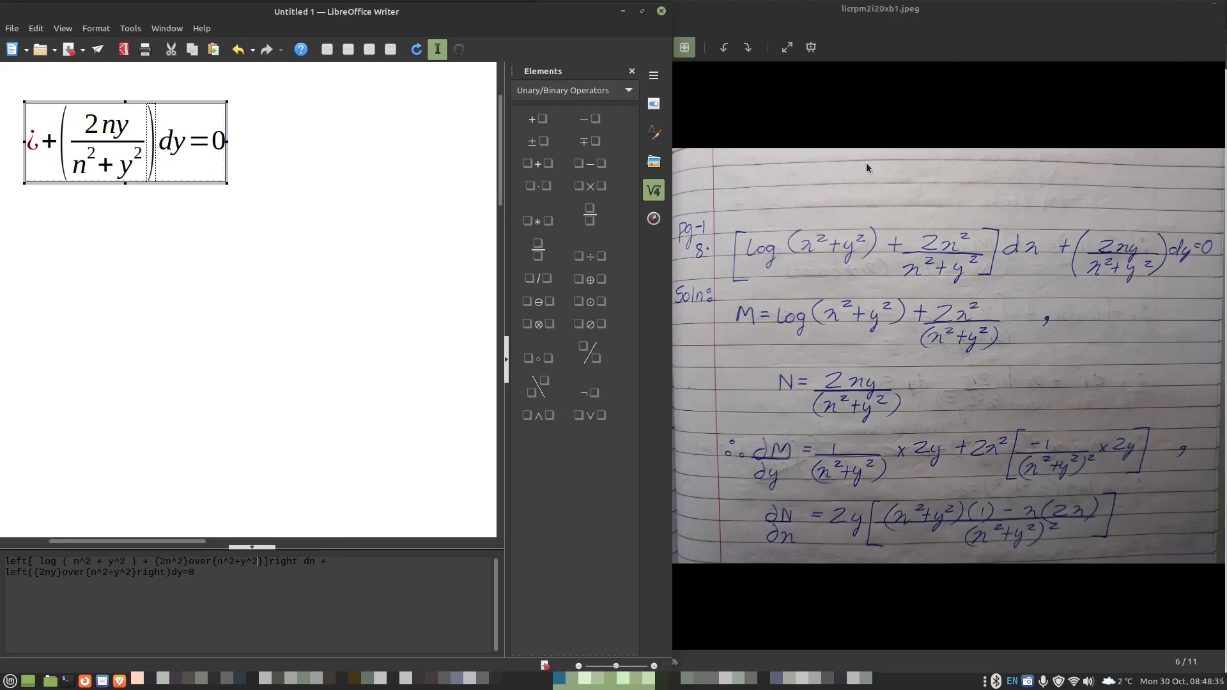
- Correct the closing bracket after the first fraction to right] and end the equation with newline
key("BackSpace")
type("]")
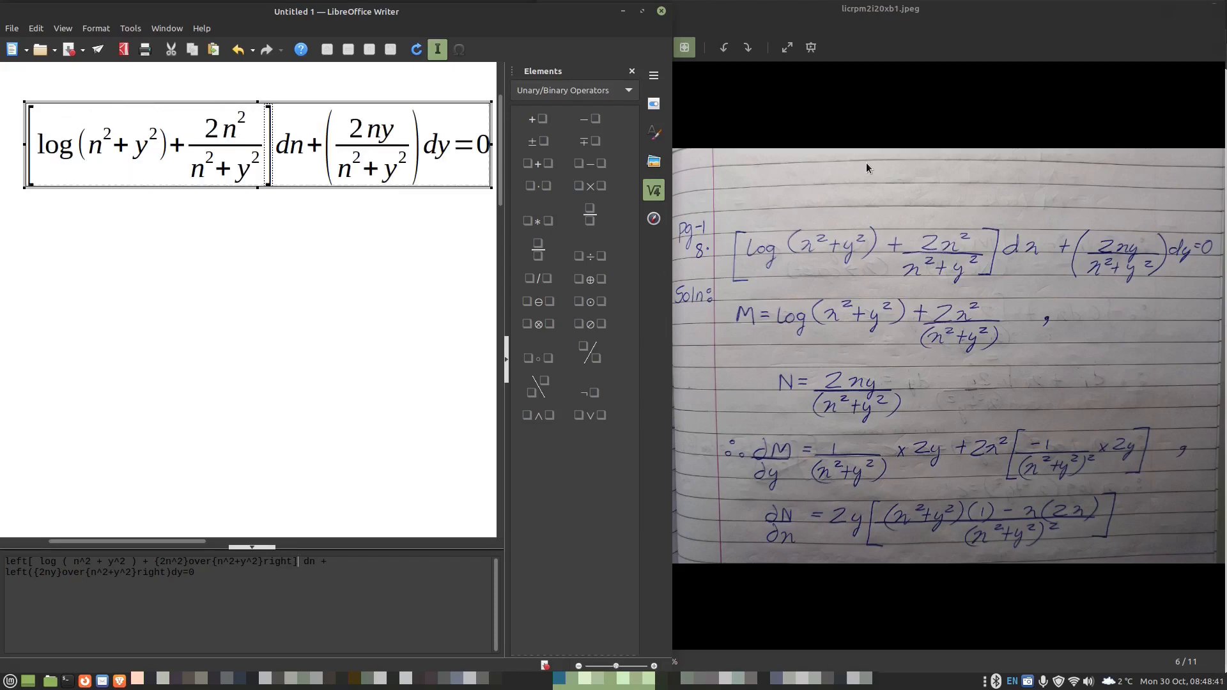
left_click(289, 576)
type("newline ")
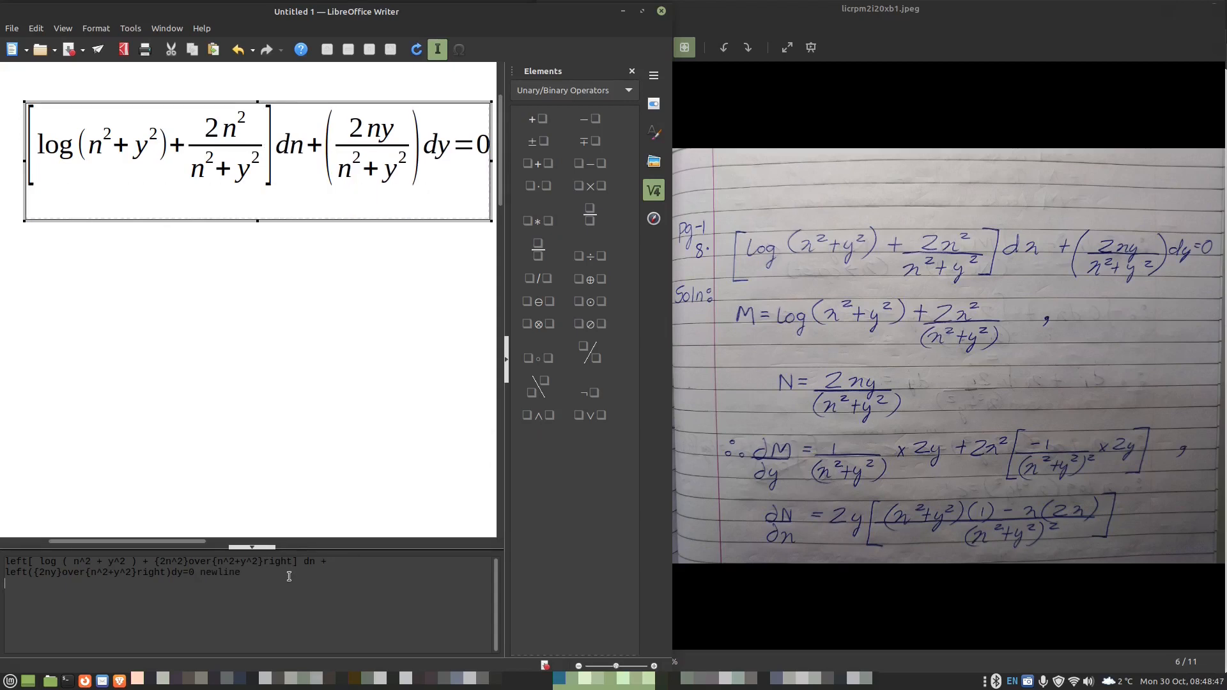
- Add the second formula line M=log(n^2+y^2) +{2n^2}over{(n^2+y^2)}, ending with a comma
type("M=")
type("log(")
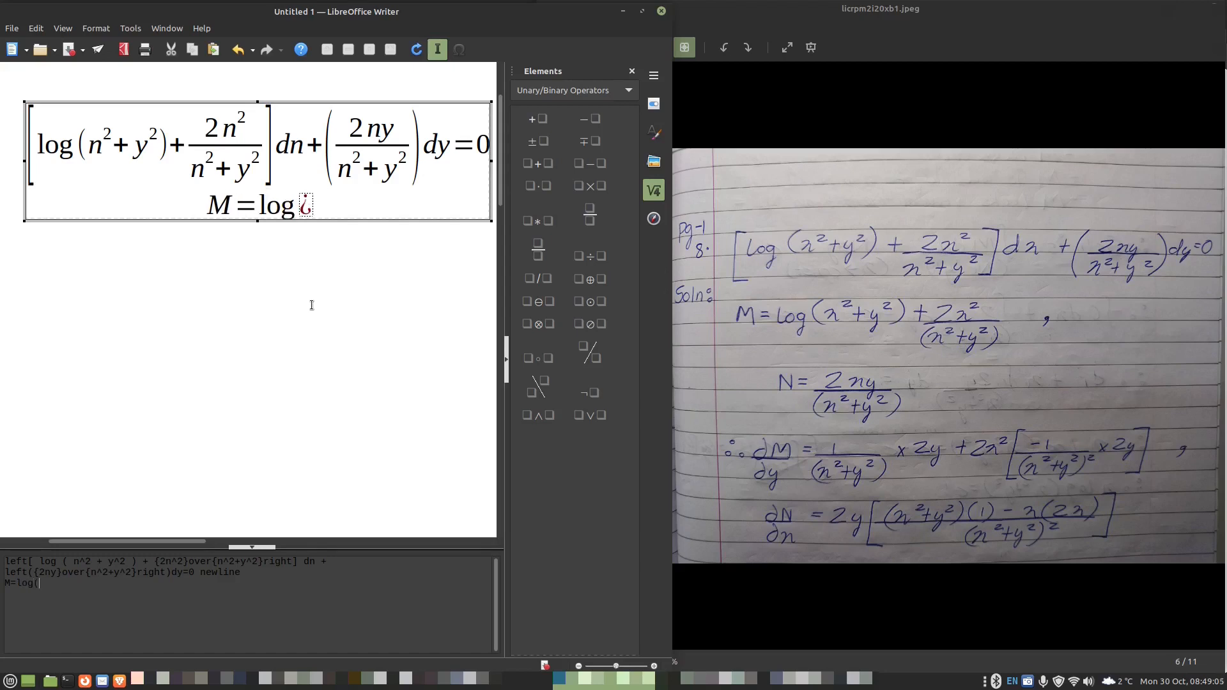
type("n^2+y^2) +")
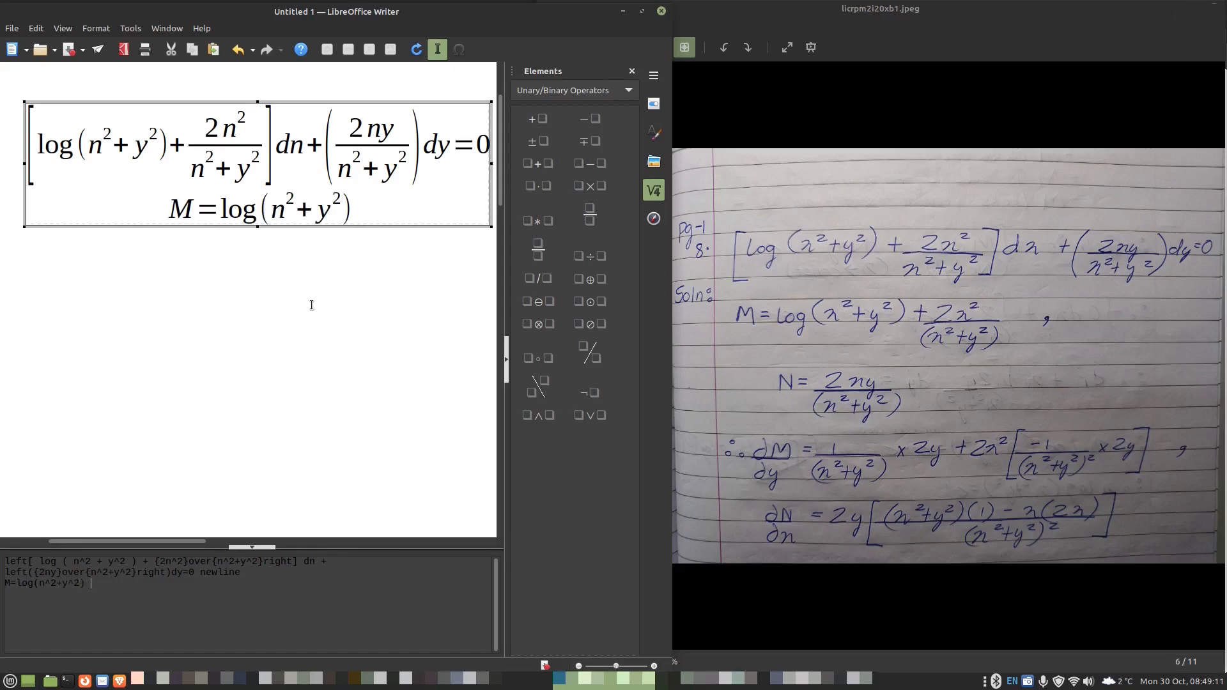
type("{")
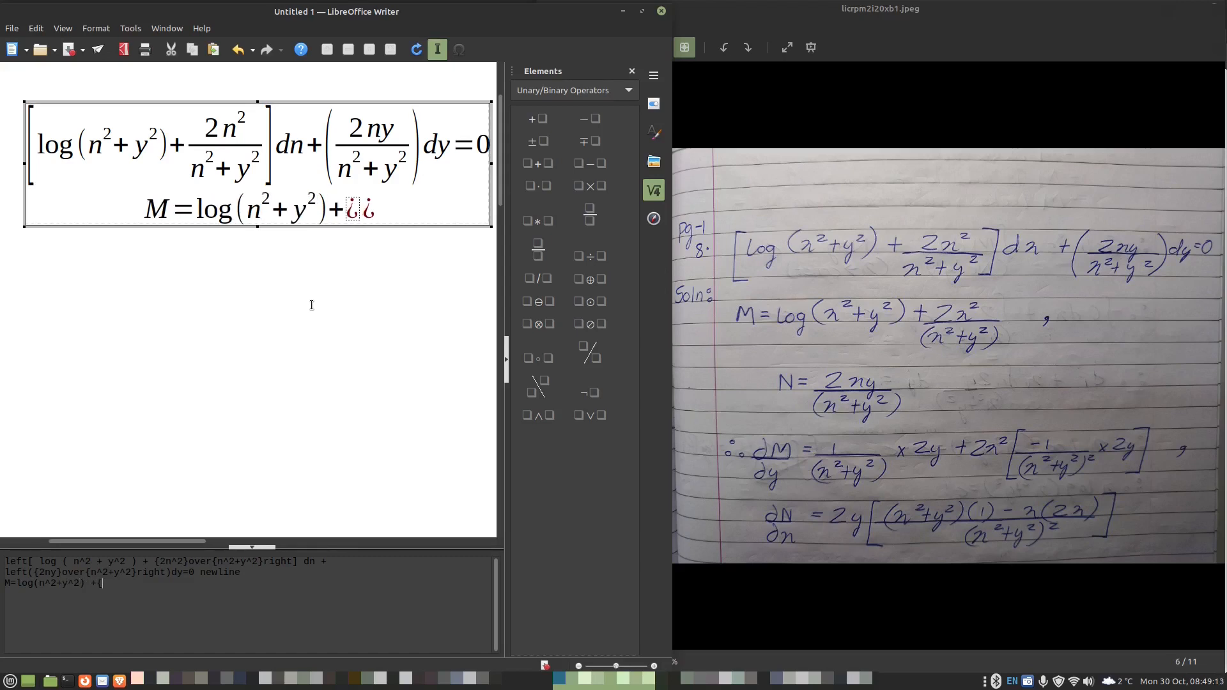
type("2n^")
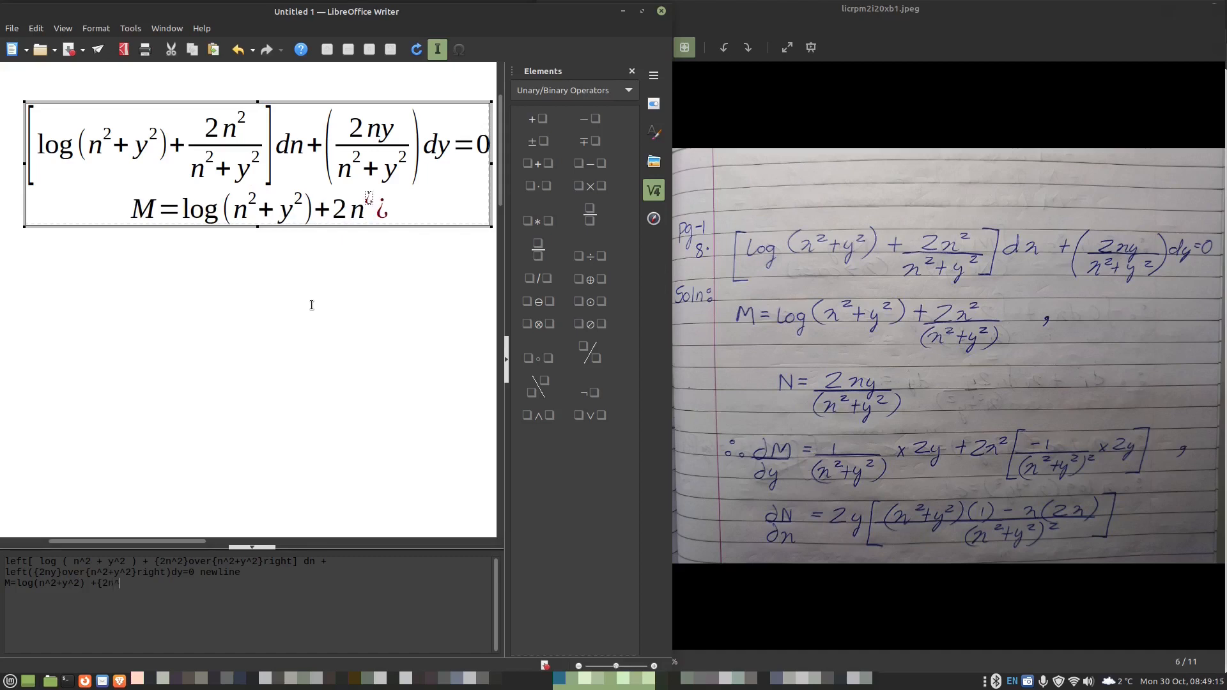
type("2}over")
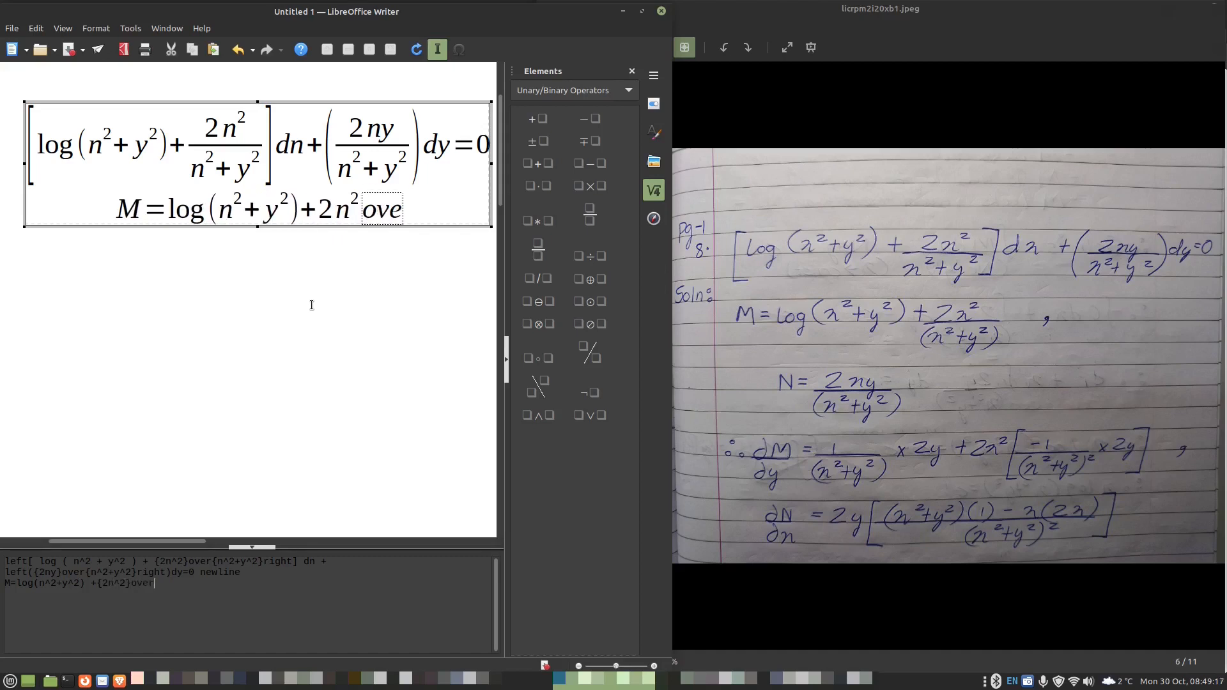
type("{(")
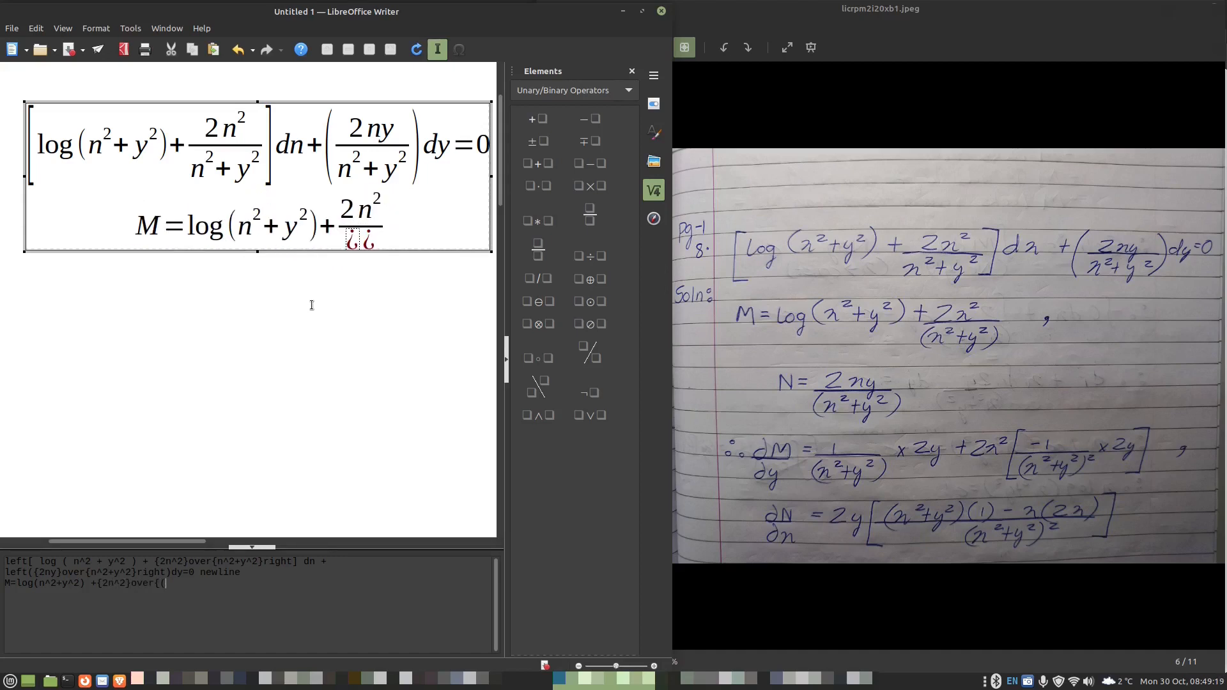
type("n^2+y^2)}")
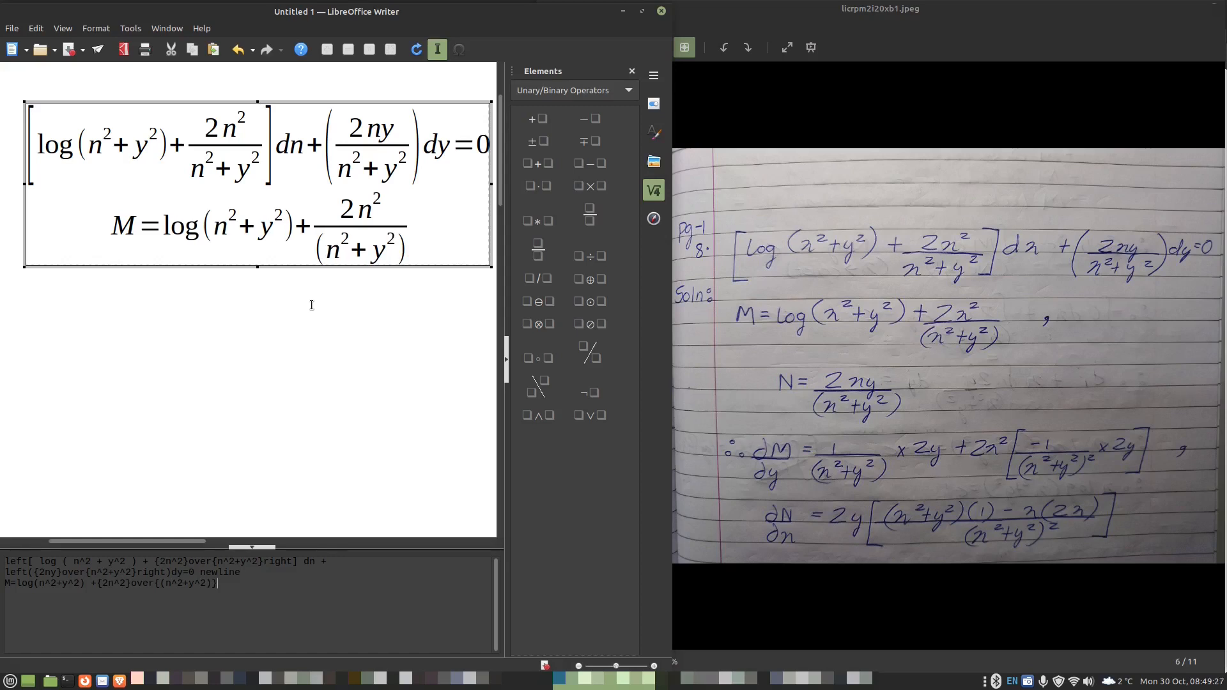
type(", n")
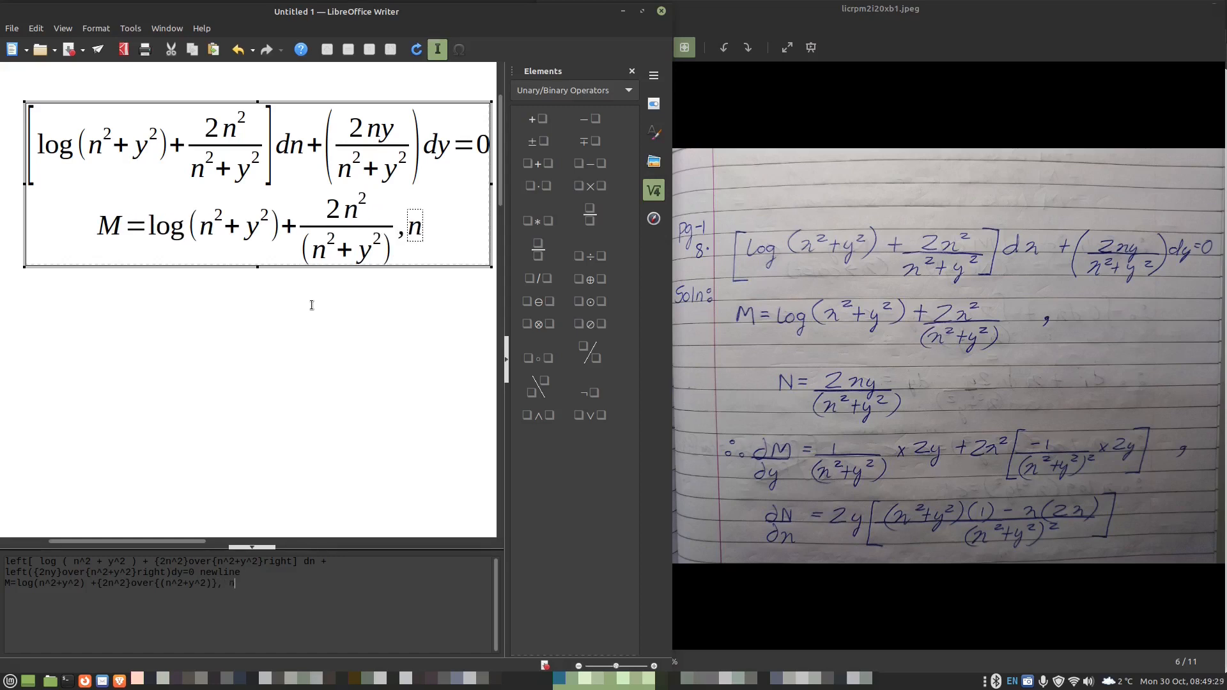
- Add a newline and the third formula line N={2ny}over{(n^2+y^2)}
type("ewline N={")
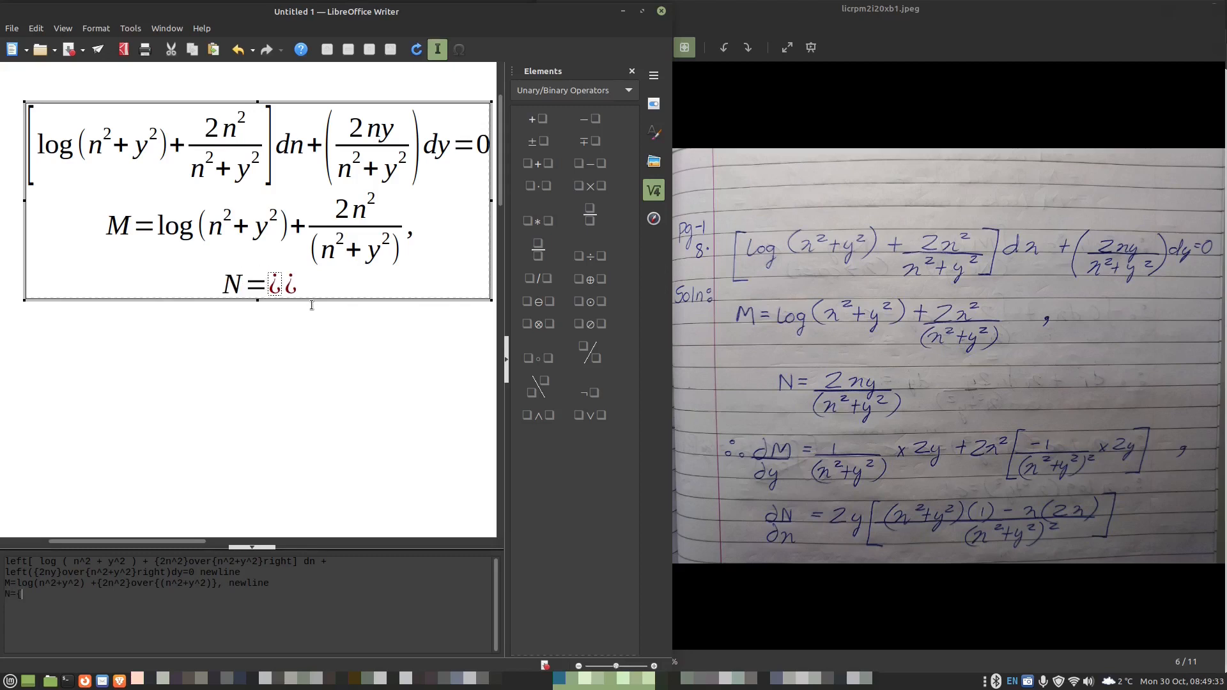
type("2ny")
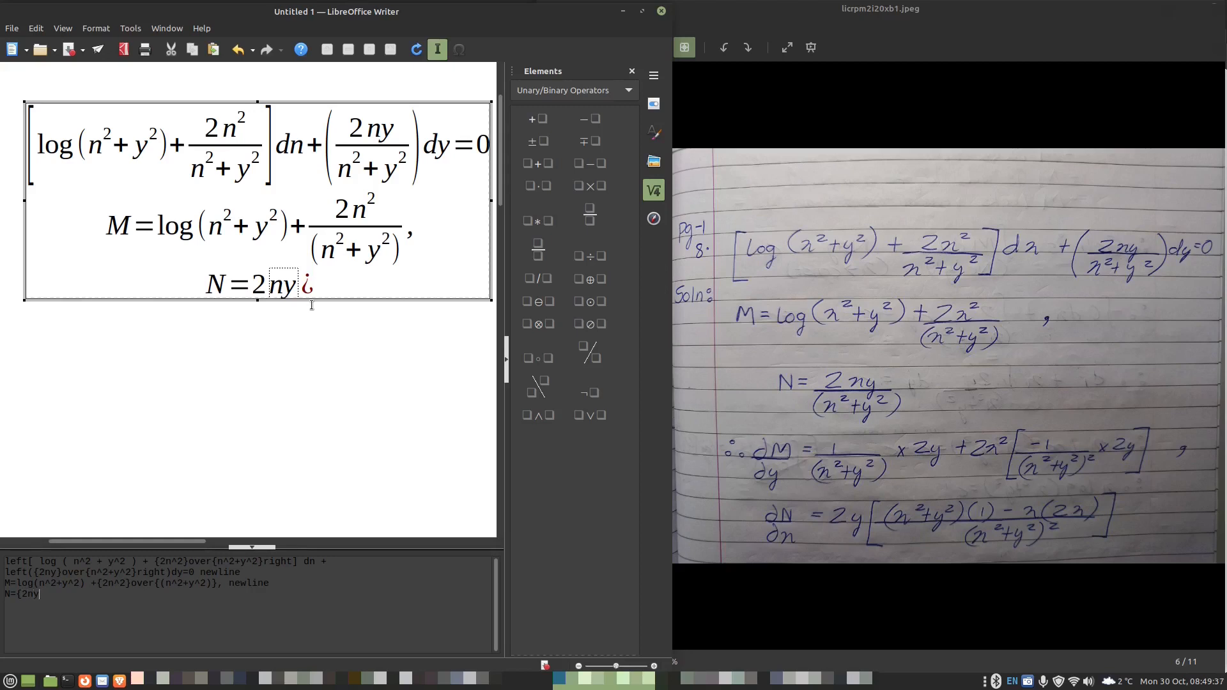
type("}over")
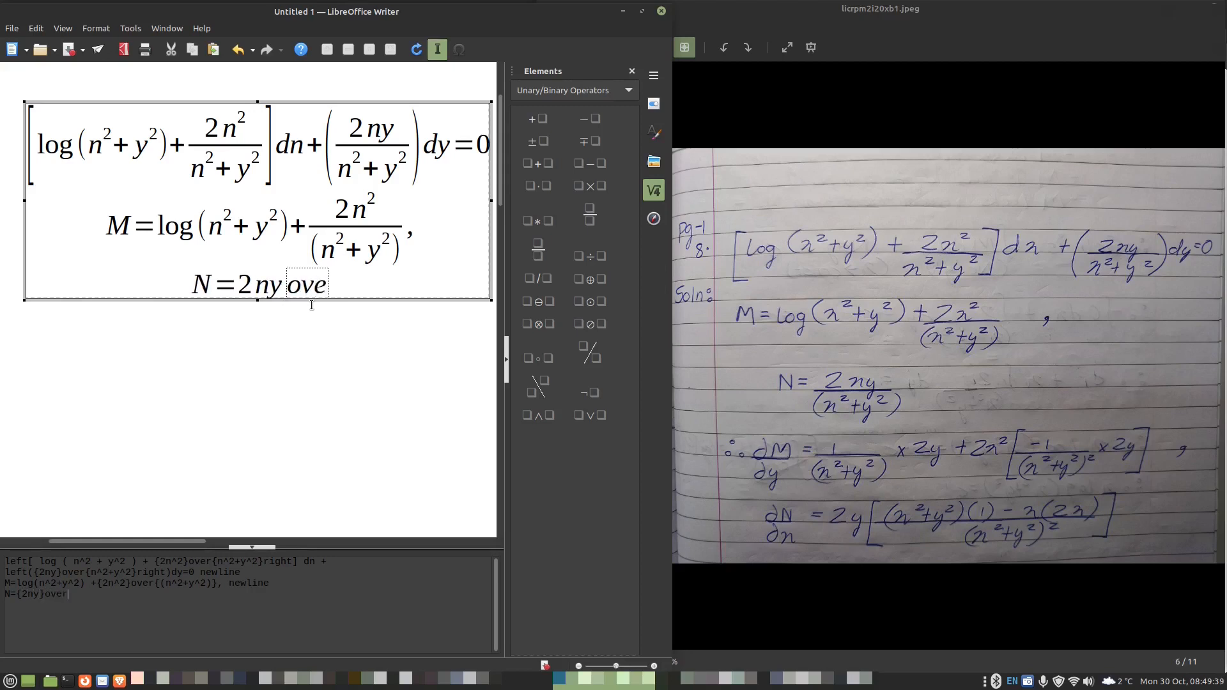
type("{(n")
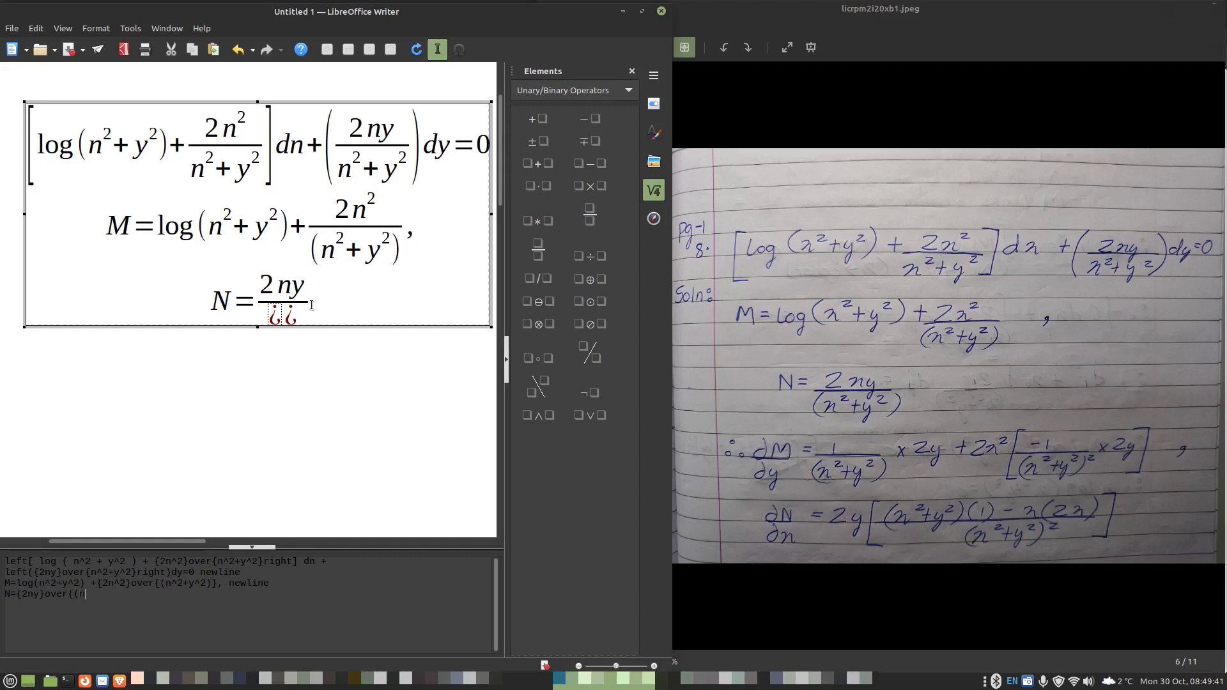
type("^2+y^2)}")
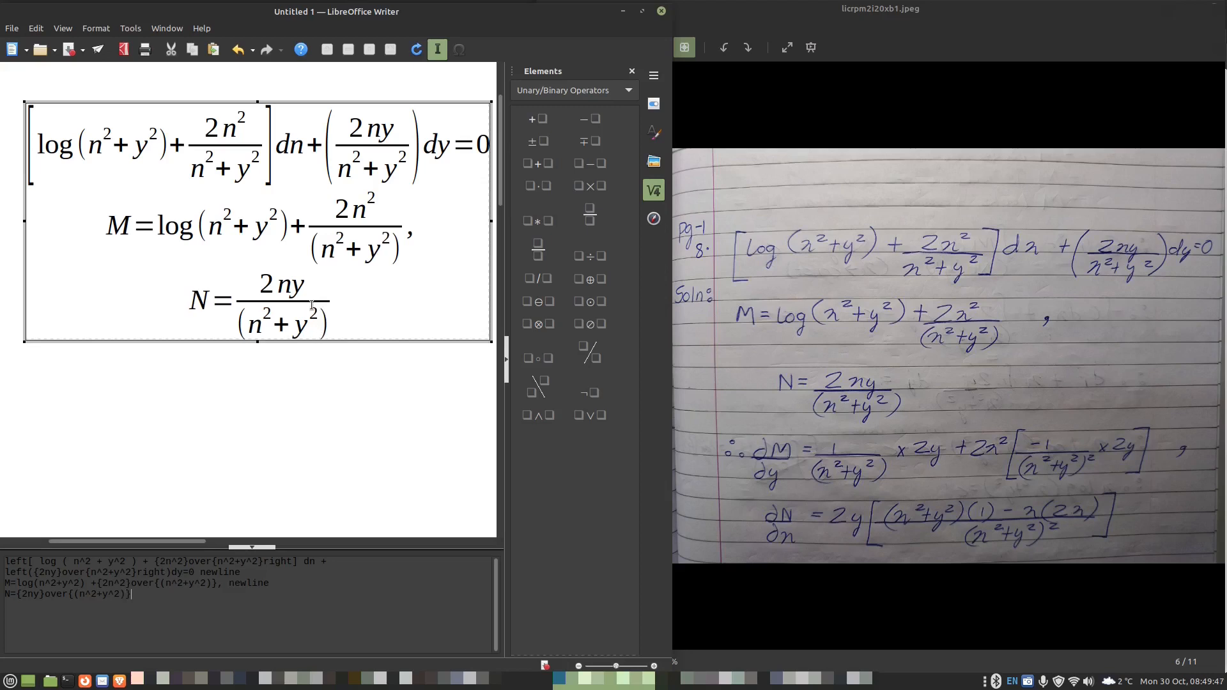
- End the third formula line with newline and begin a fourth markup line
type(" newline")
key("Return")
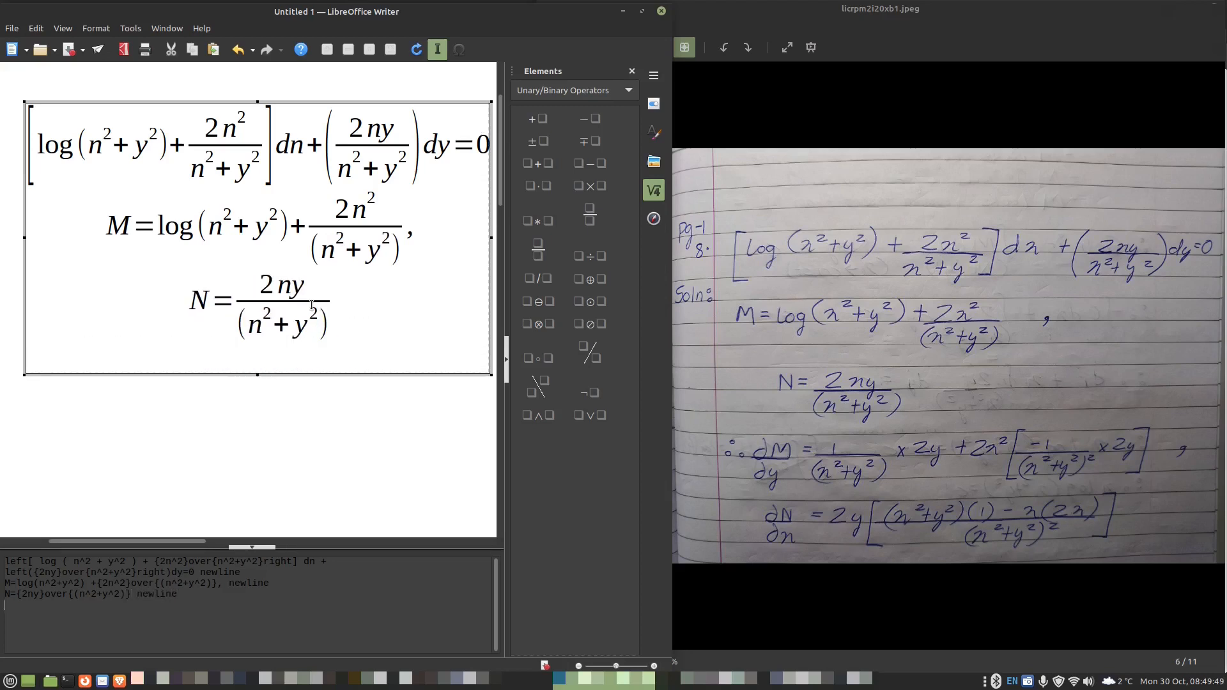
type("2234")
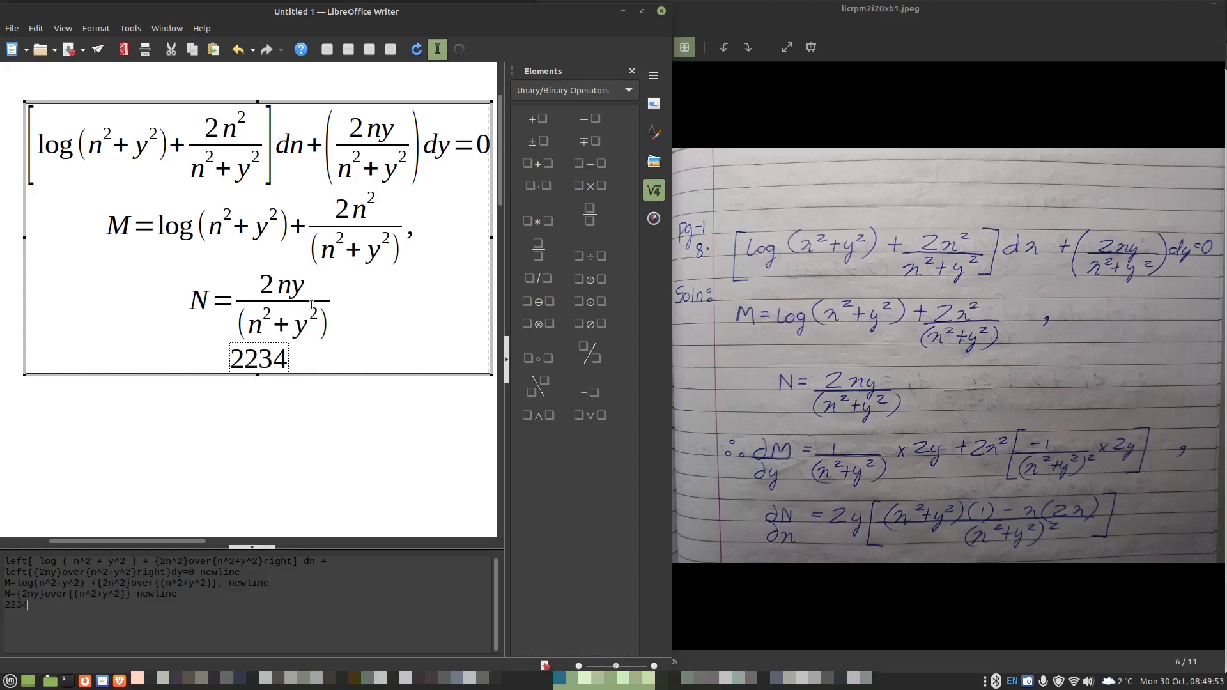
key("BackSpace")
key("BackSpace")
key("BackSpace")
key("BackSpace")
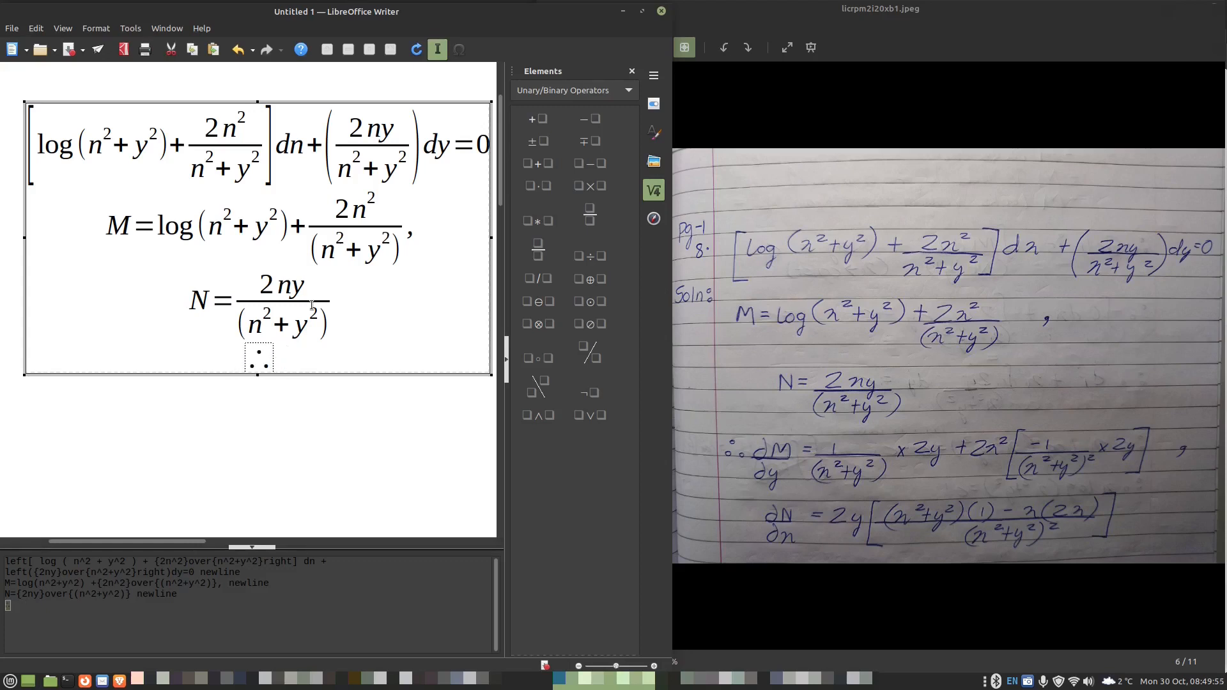
- Enter the fraction {dM}over{dy} on the fourth markup line
type("{")
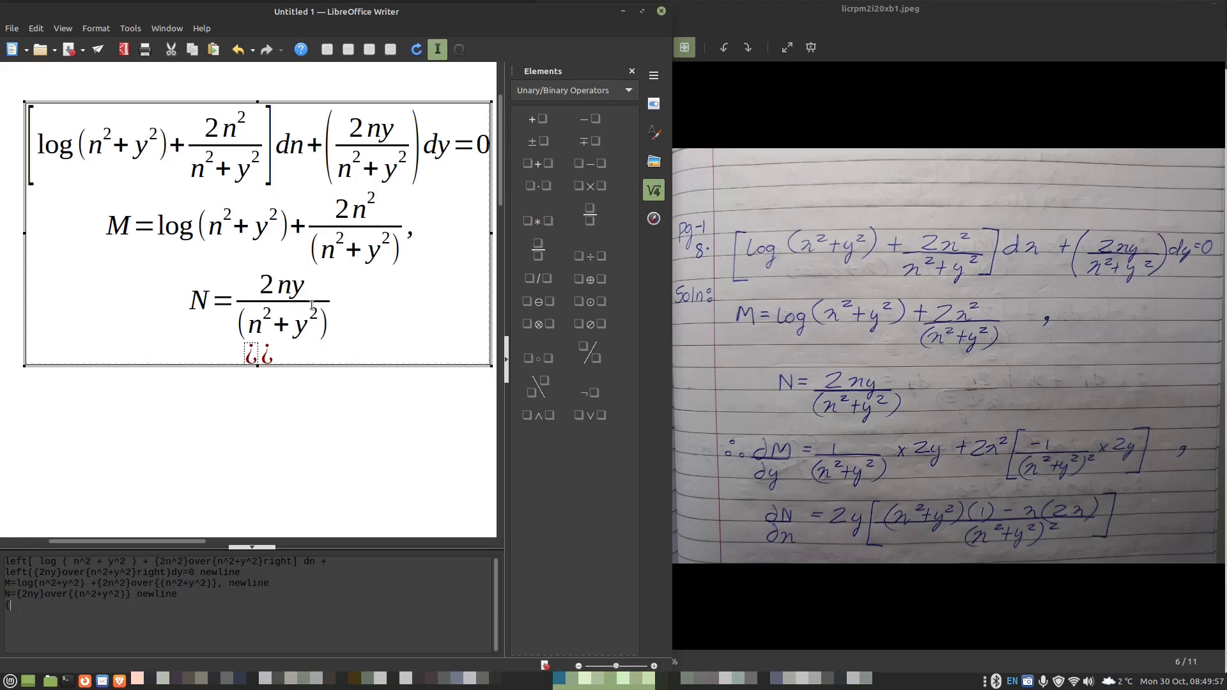
type("dM")
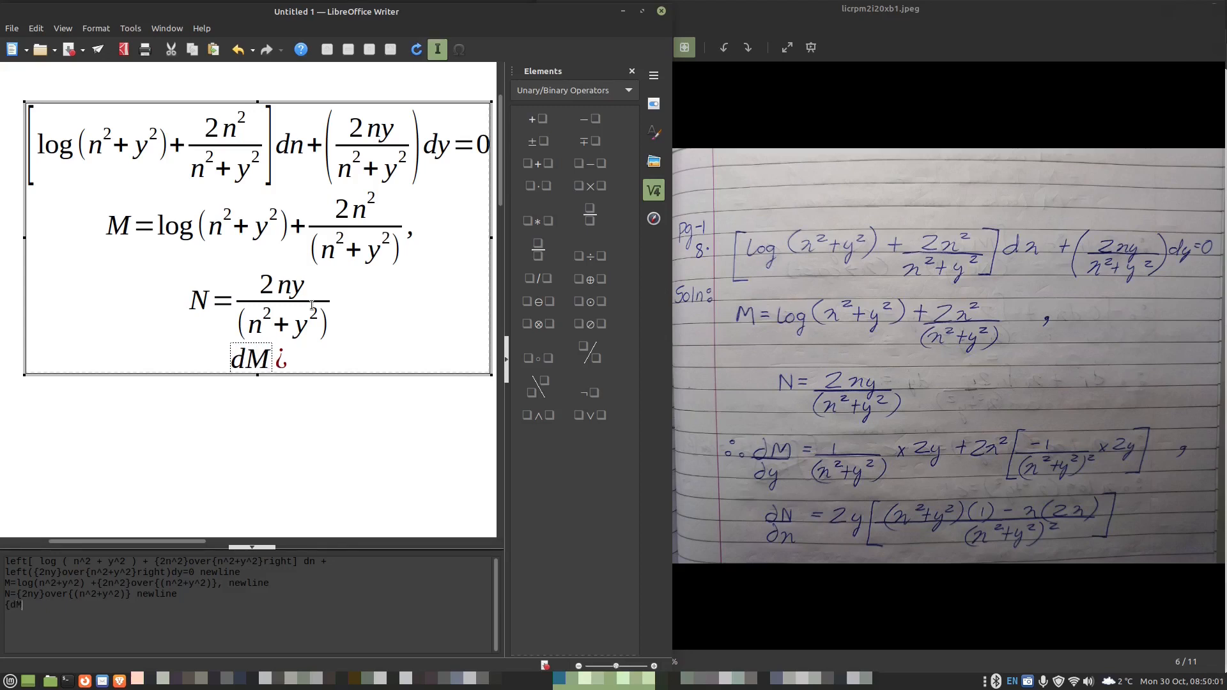
type("}ov")
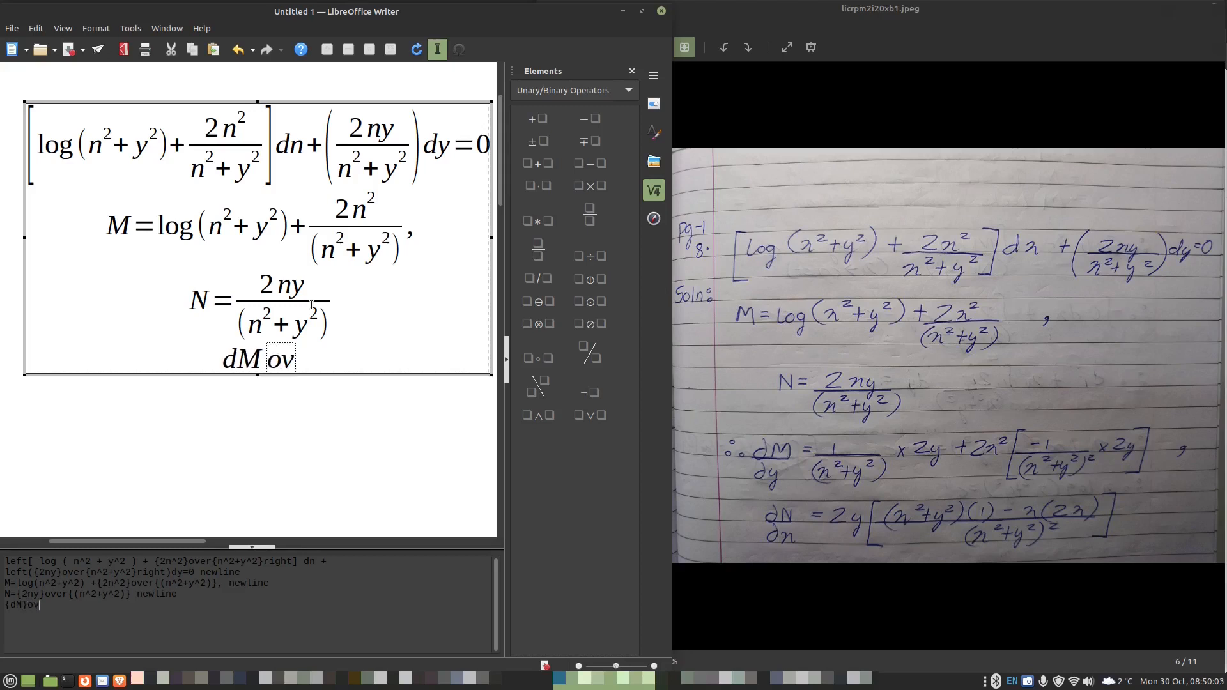
type("er{")
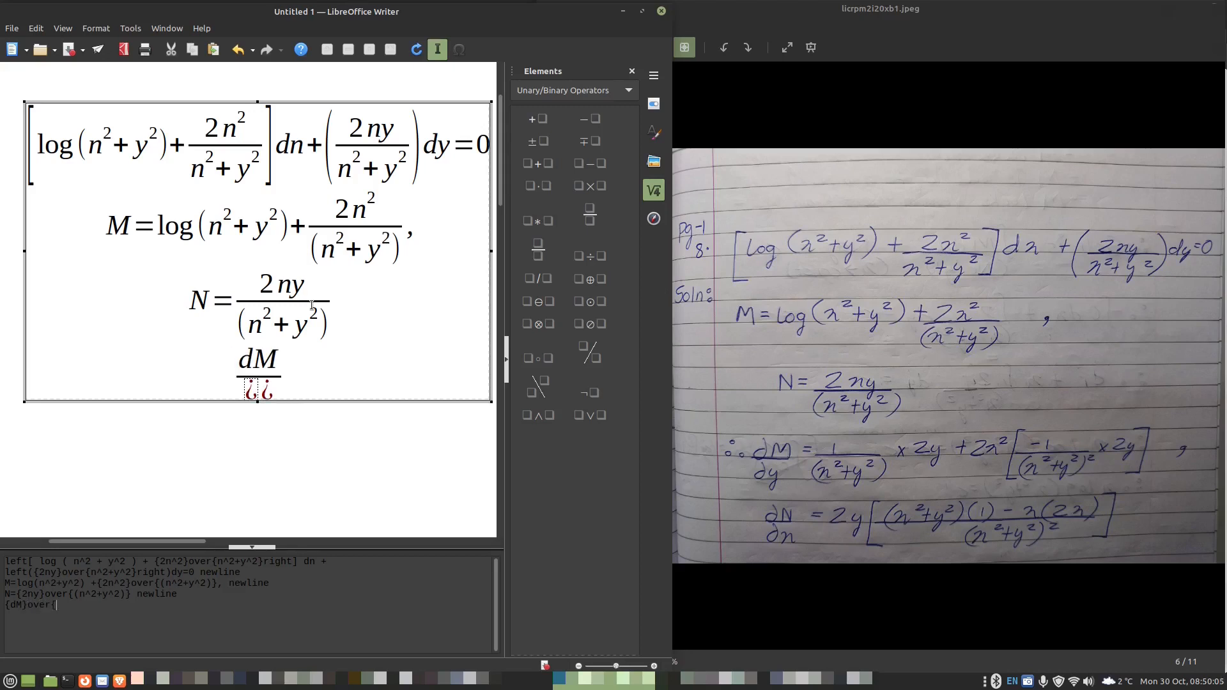
type("dy}")
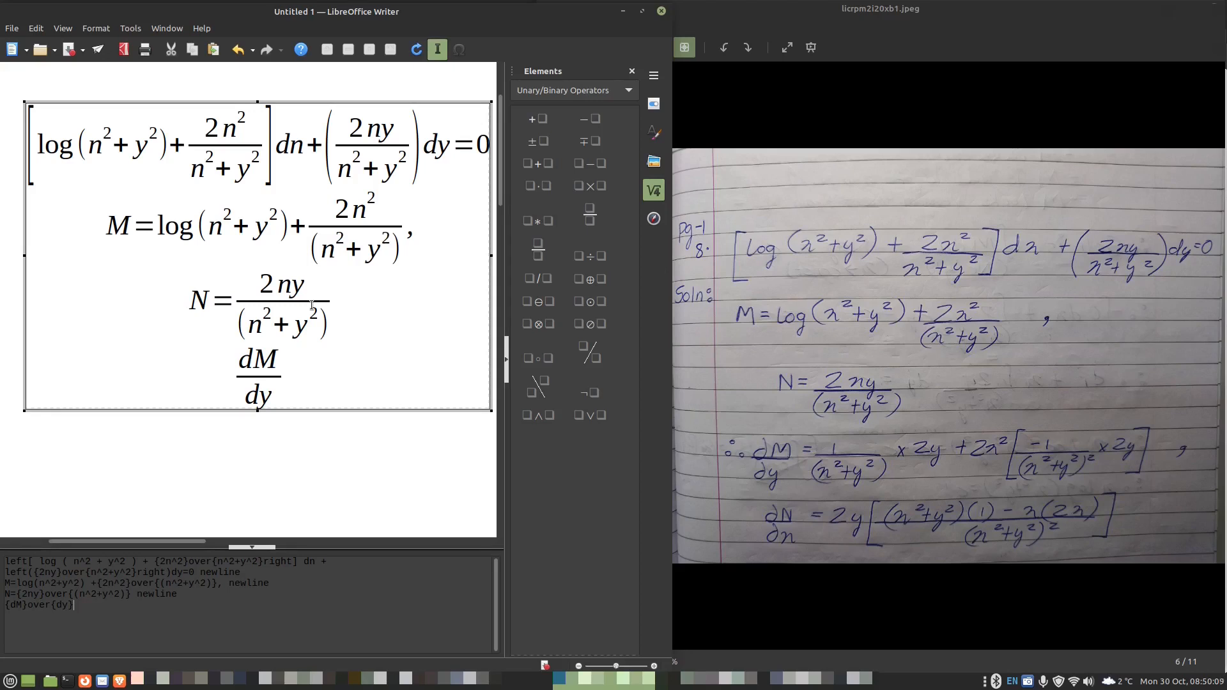
- Insert the therefore symbol ∴ from Unicode code 2234, followed by a space, before the dM/dy fraction
key("Left")
type("2234")
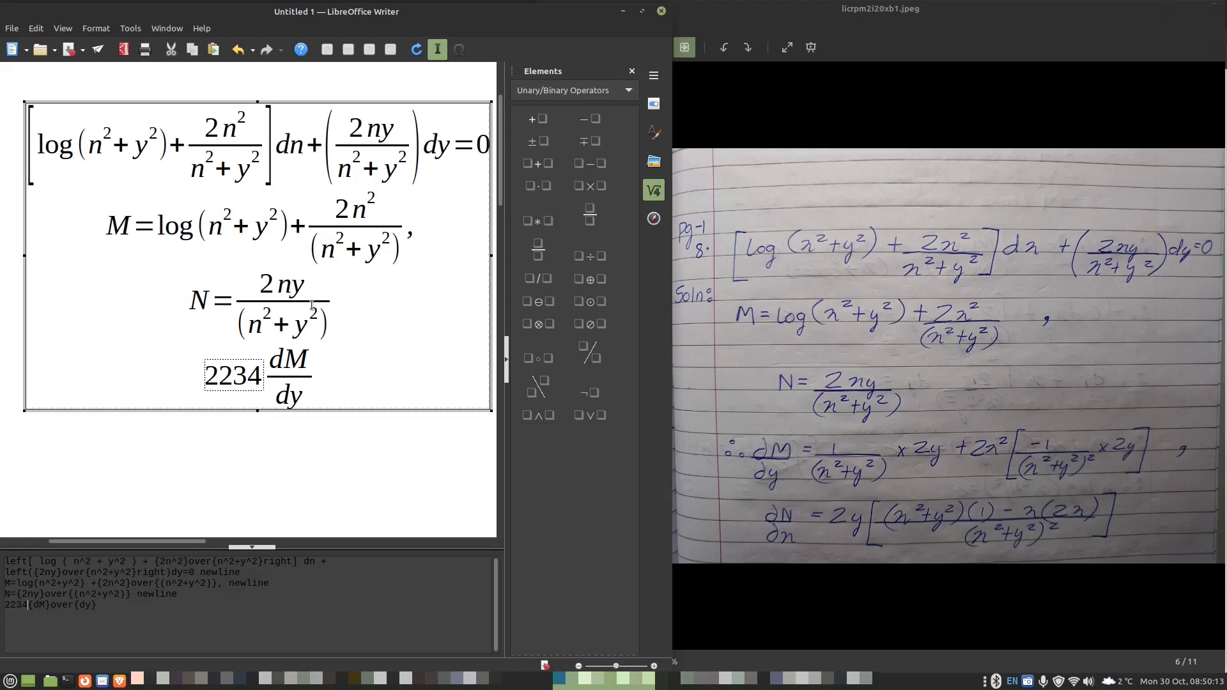
key("BackSpace")
key("BackSpace")
key("BackSpace")
key("BackSpace")
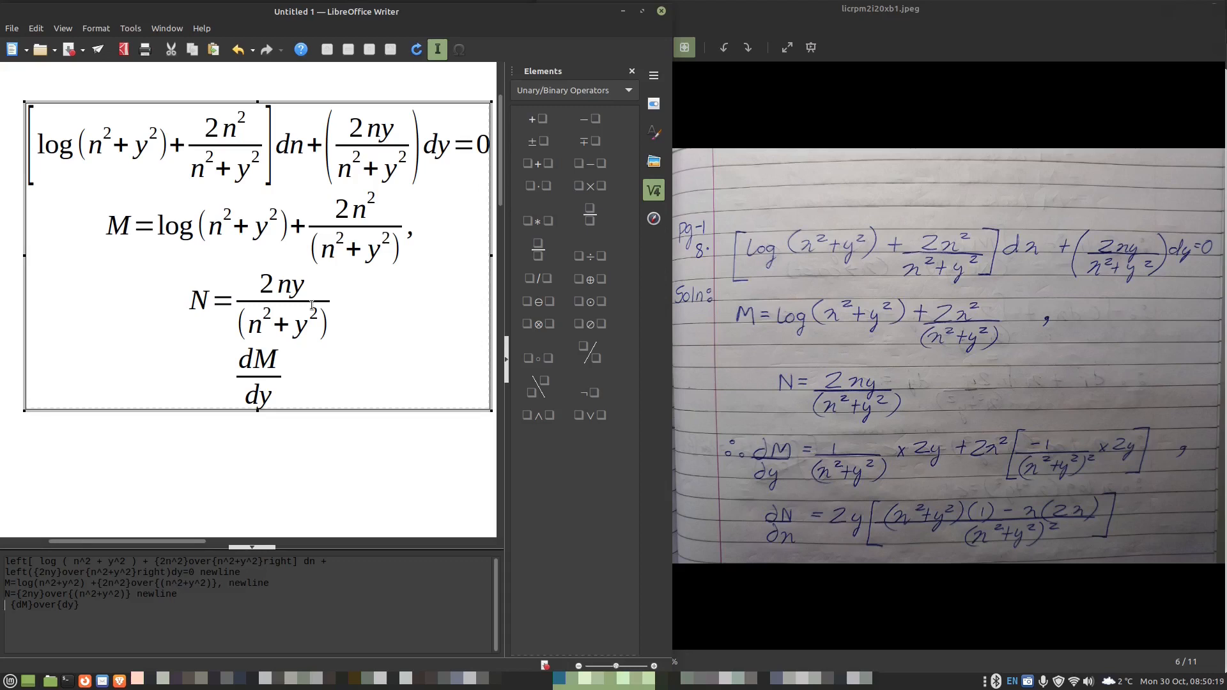
type("2234")
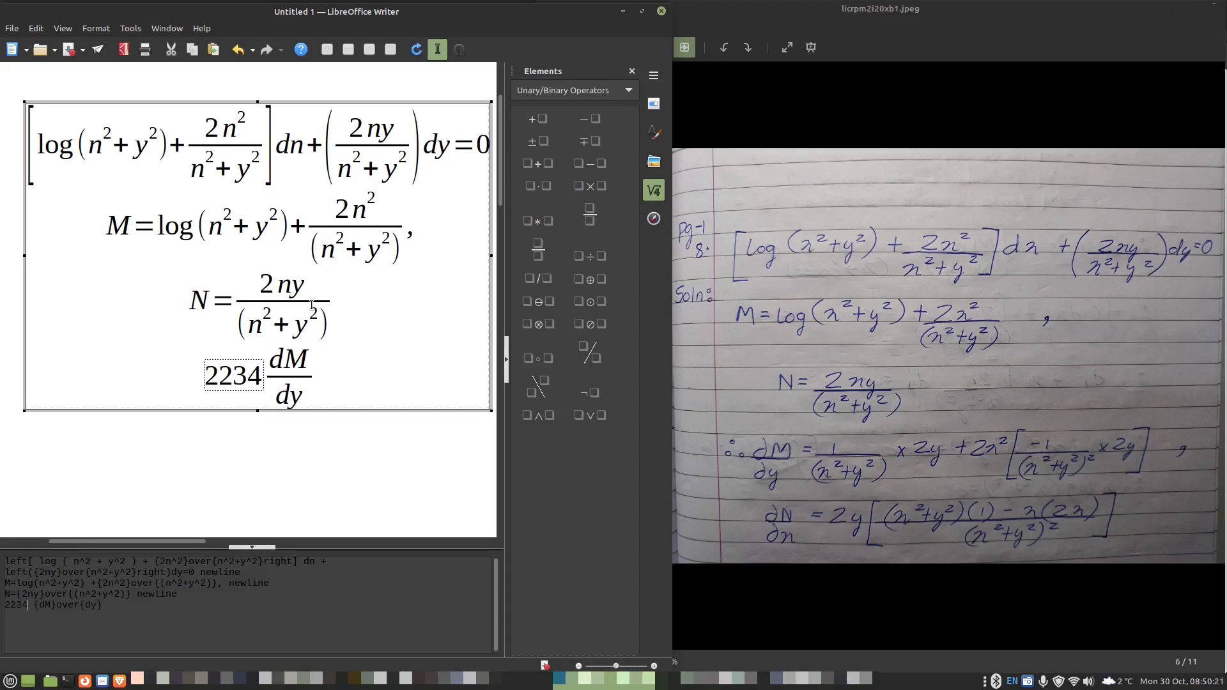
key("alt+x")
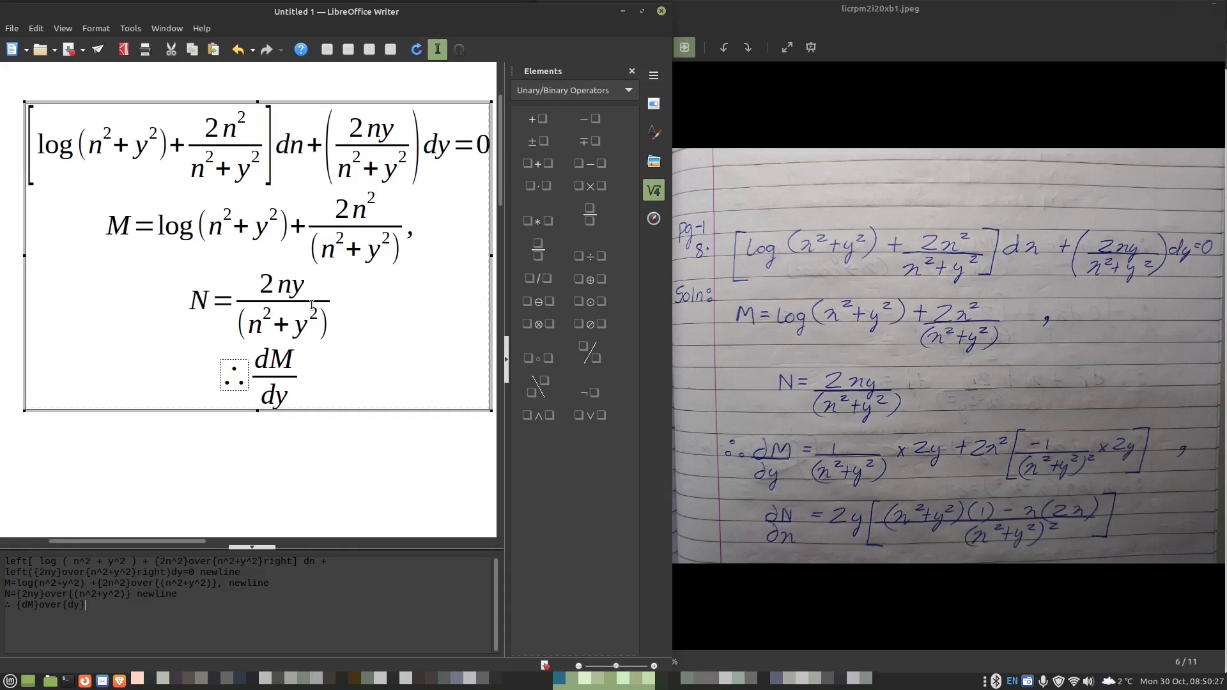
- Continue the fourth formula line after dM/dy with ={1}over{(n^2+y^2)}
type("={1}")
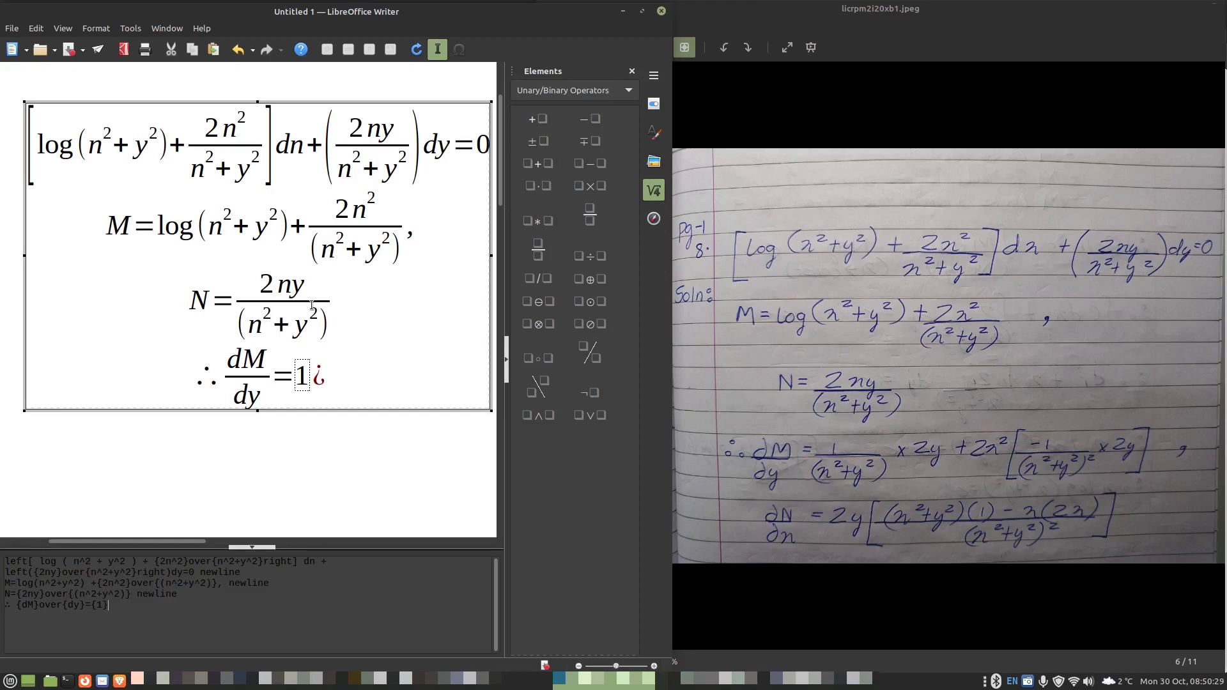
type("over")
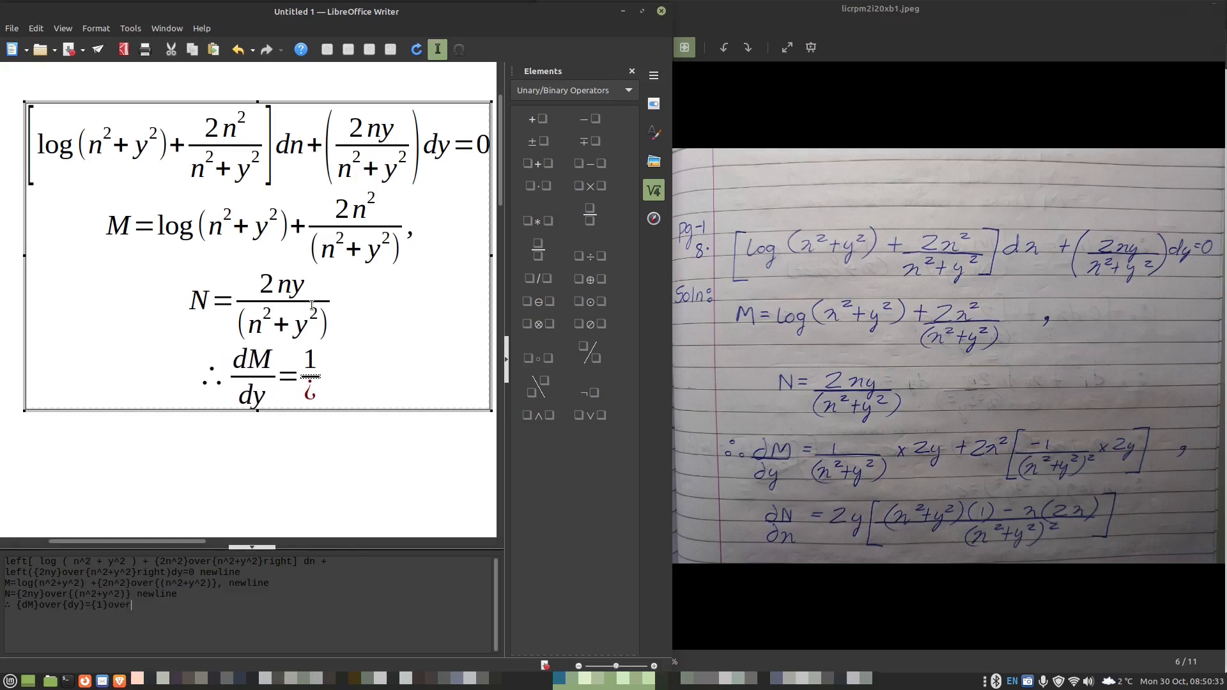
type("{(n^2+y")
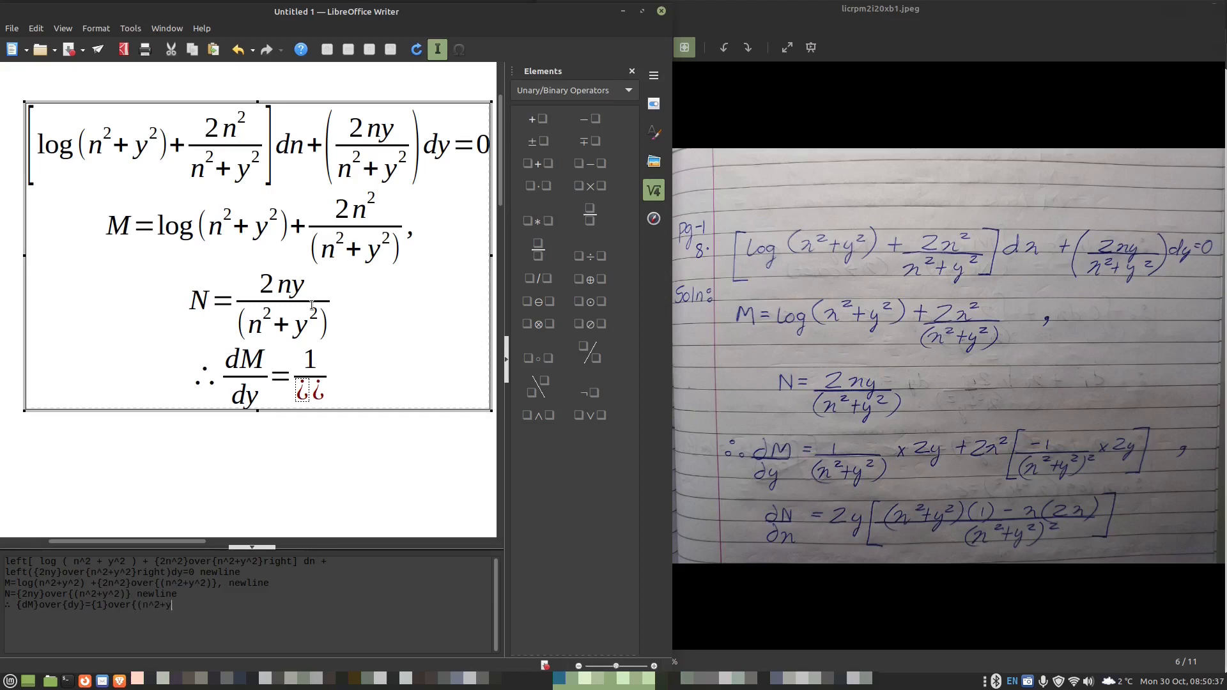
type("^2)}")
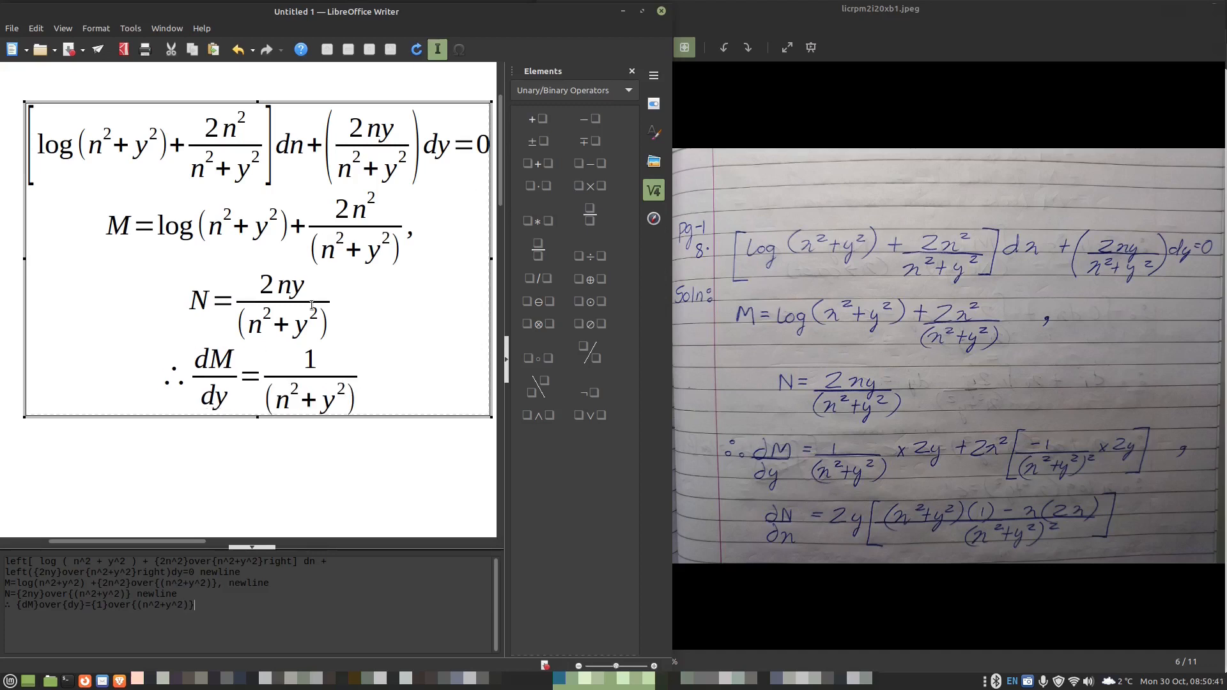
- Complete the fourth formula line with x2y+2n^2 left[{-1}over{(n^2+y^2)^2}x2y right] and end it with newline
type("x2")
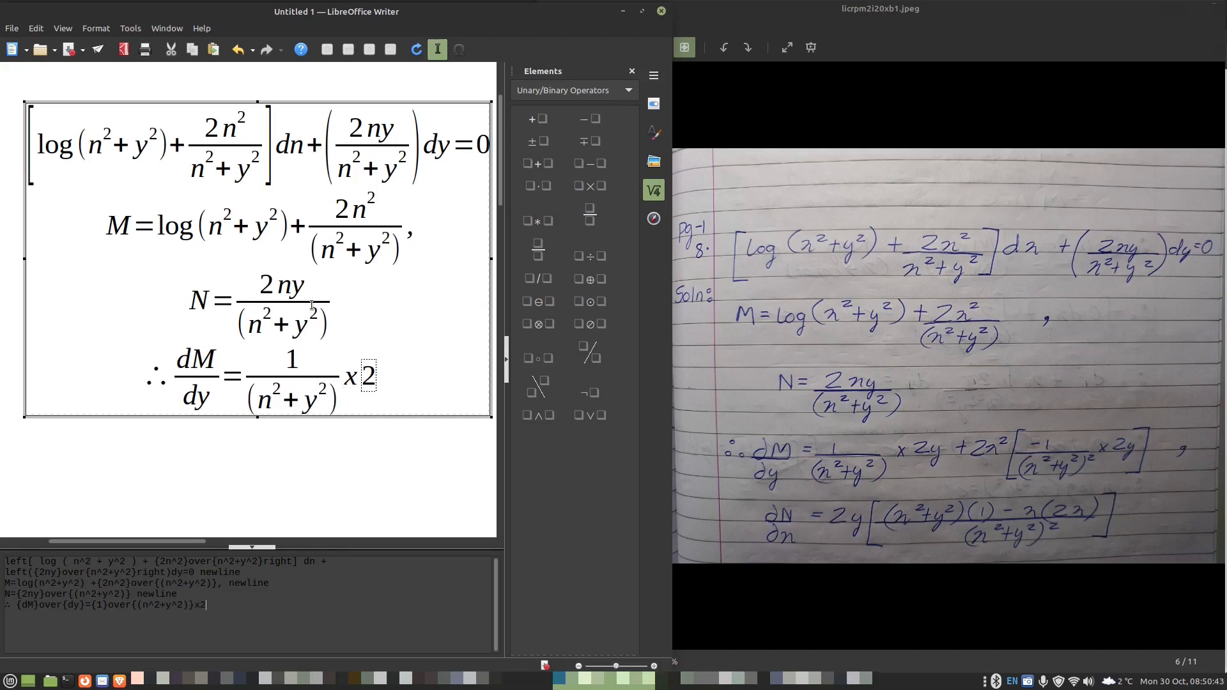
type("y+2n")
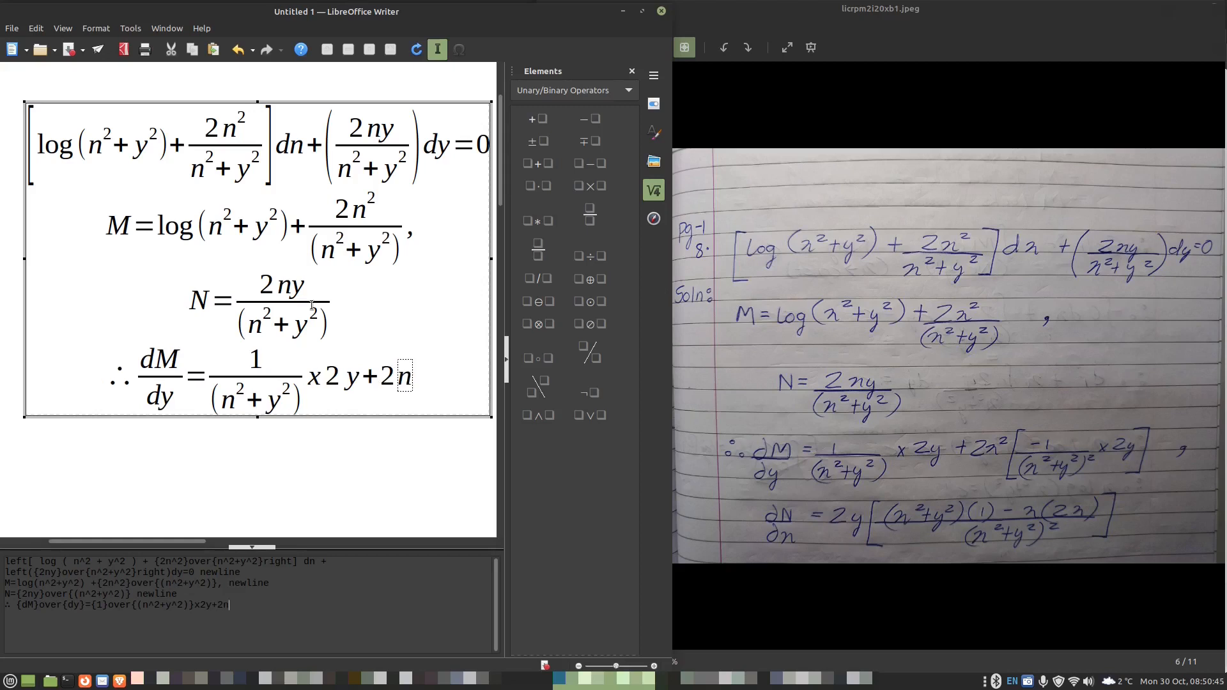
type("^2 left[")
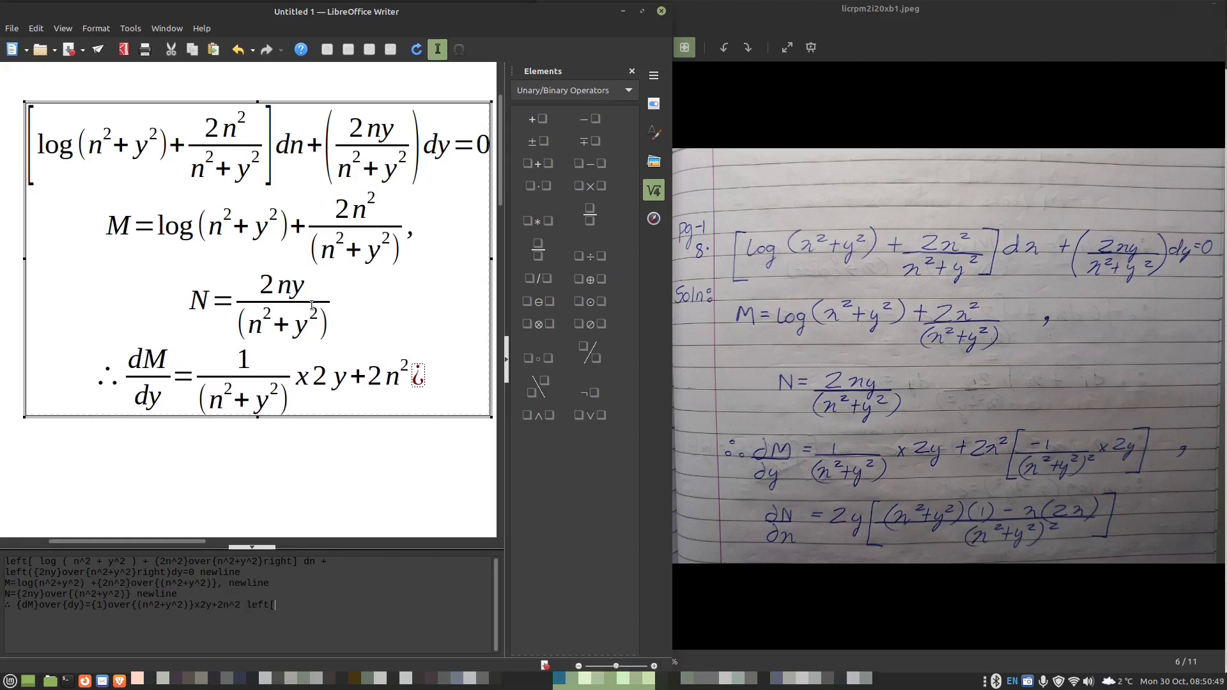
type("{-1}over{(n^2+y^2)^2}x2y right]")
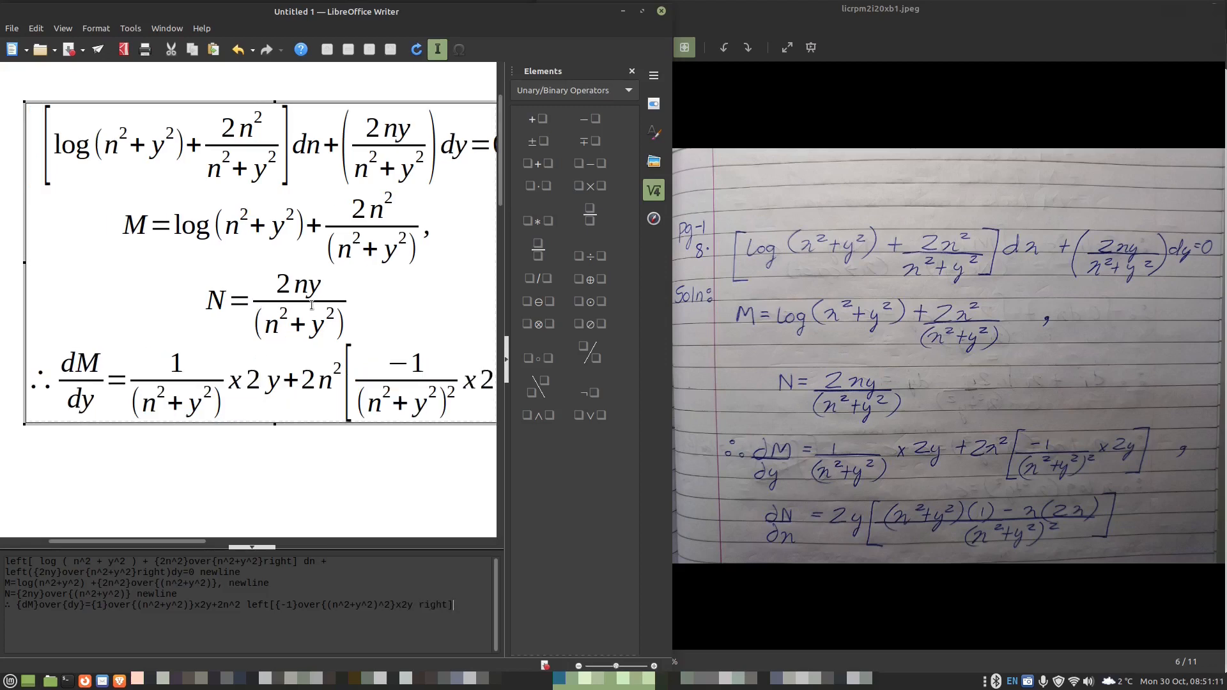
type(" newline")
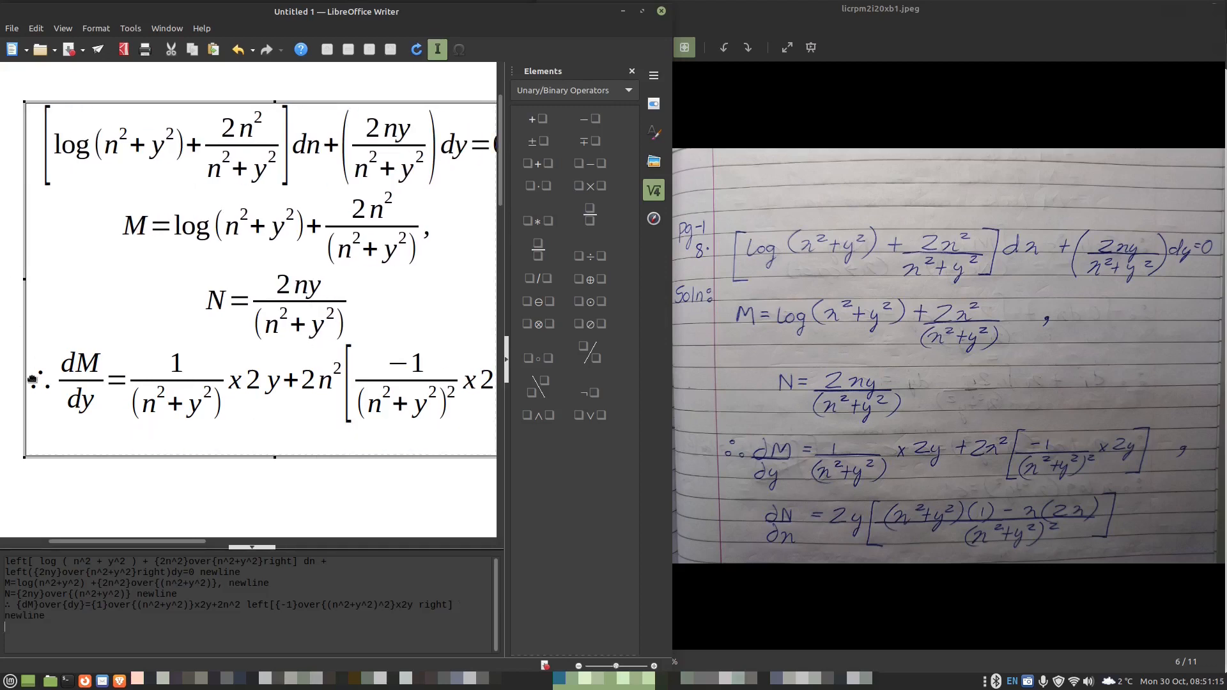
- Start the fifth formula line with {dN}over{dn} = 2y left[
left_click_drag(132, 539, 166, 539)
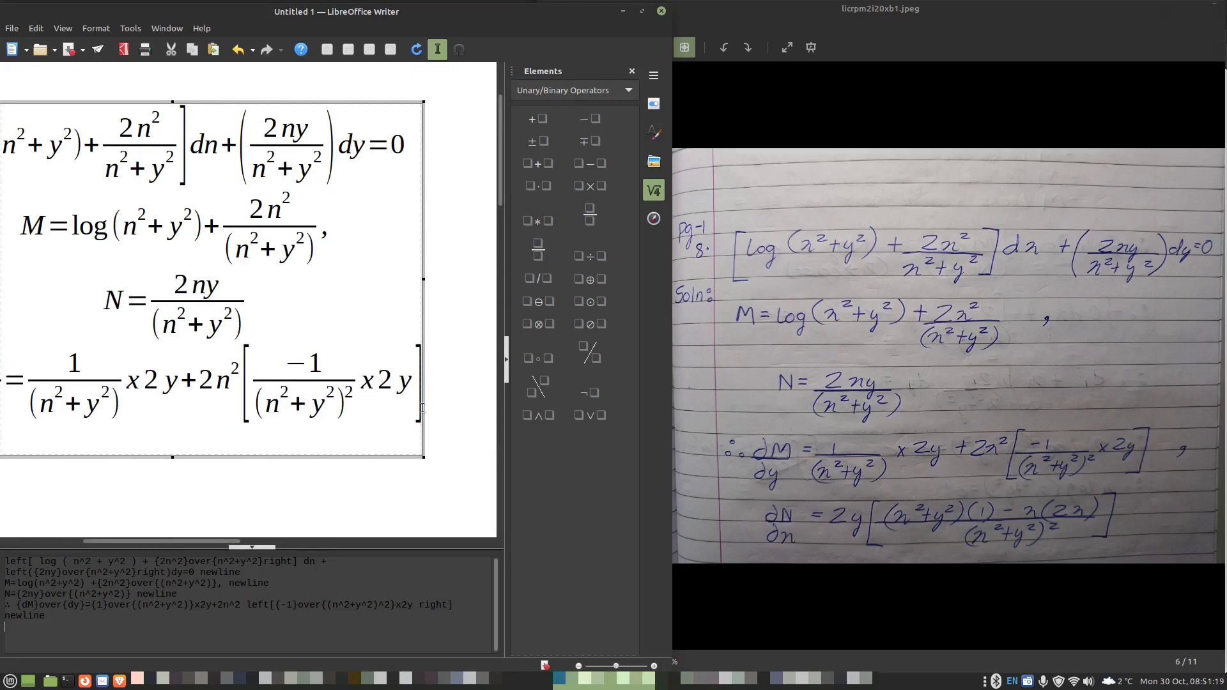
left_click_drag(171, 539, 90, 540)
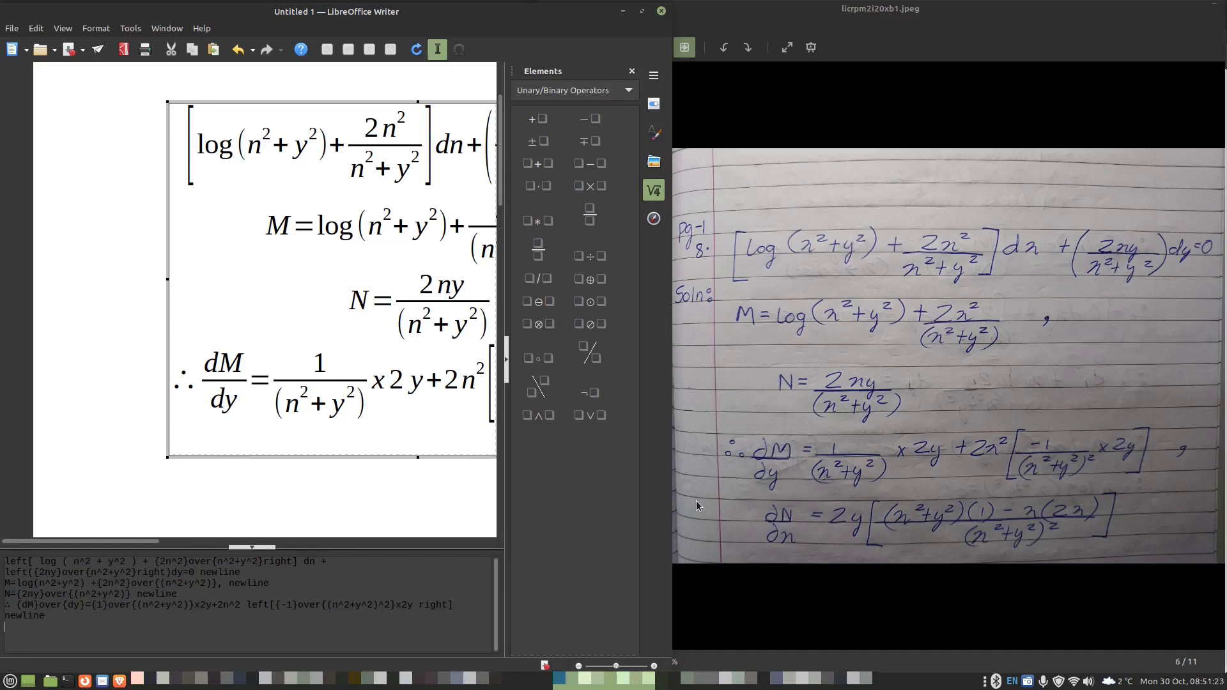
type("{dN}over{")
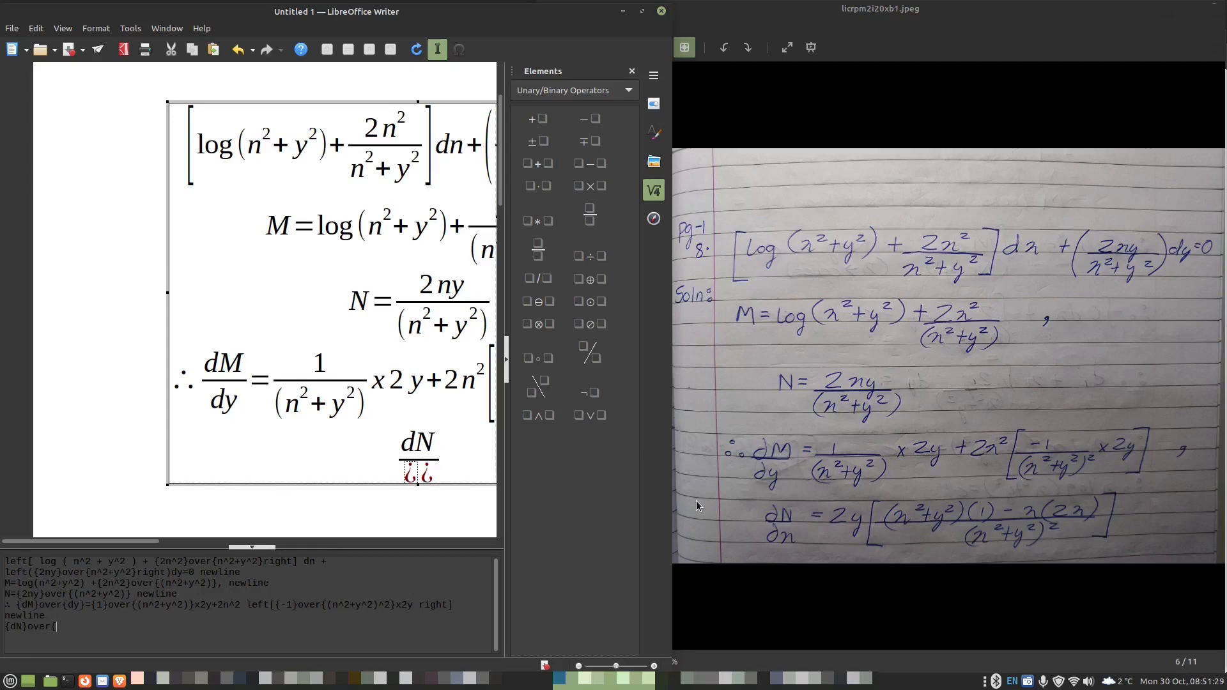
type("dn}")
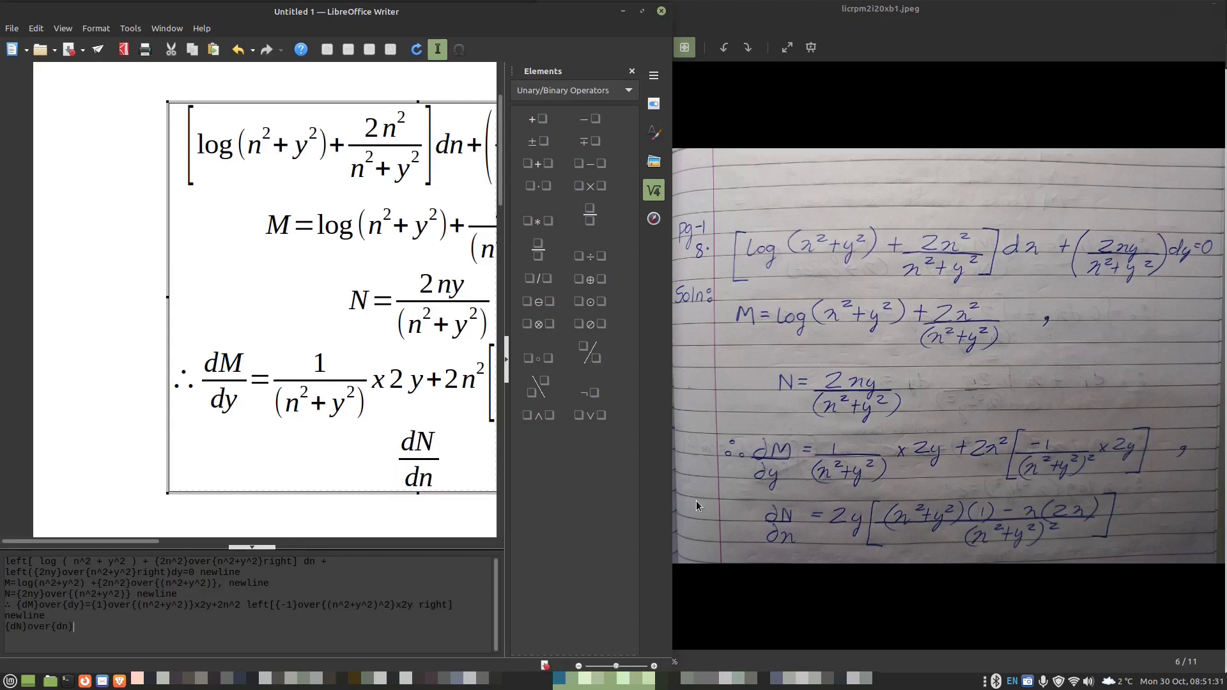
type(" = 2y left[")
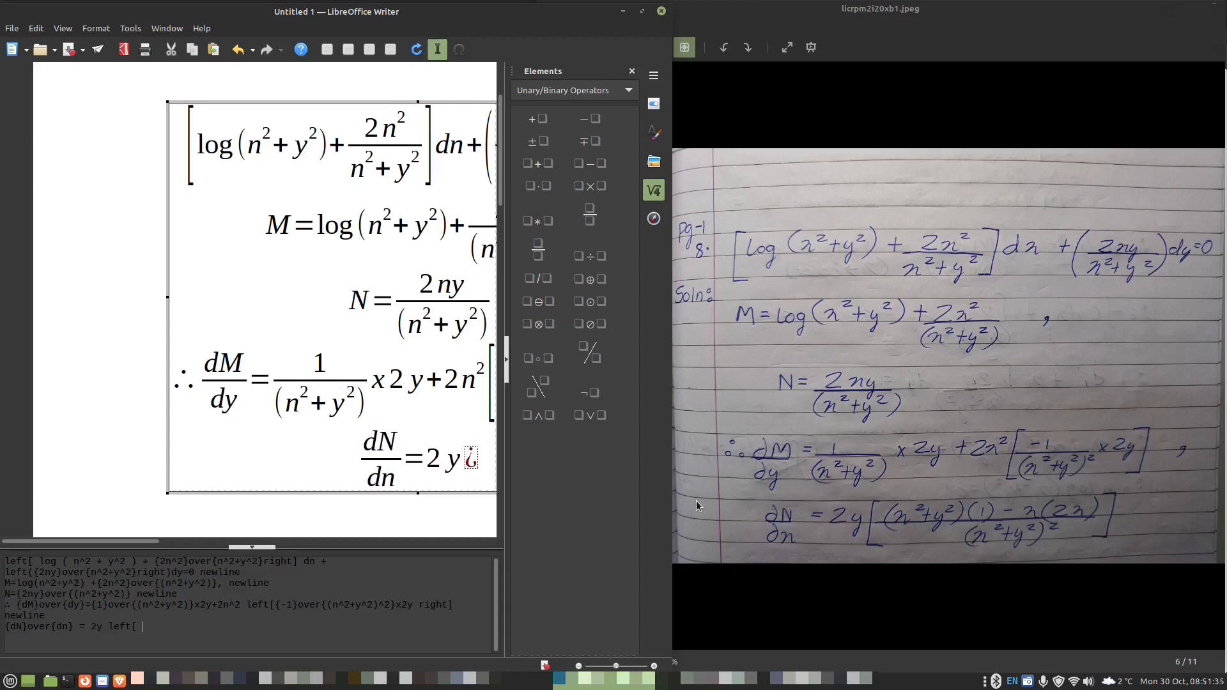
- Finish the fifth formula line with {(n^2+y^2)(1)-n(2n)}over{(n^2+y^2)^2} right]
type(" (")
type("2")
key("BackSpace")
type("(n^2+y^2)(1)-n(2n)}over{(n^2+y^2)^2} right]")
left_click_drag(107, 542, 158, 542)
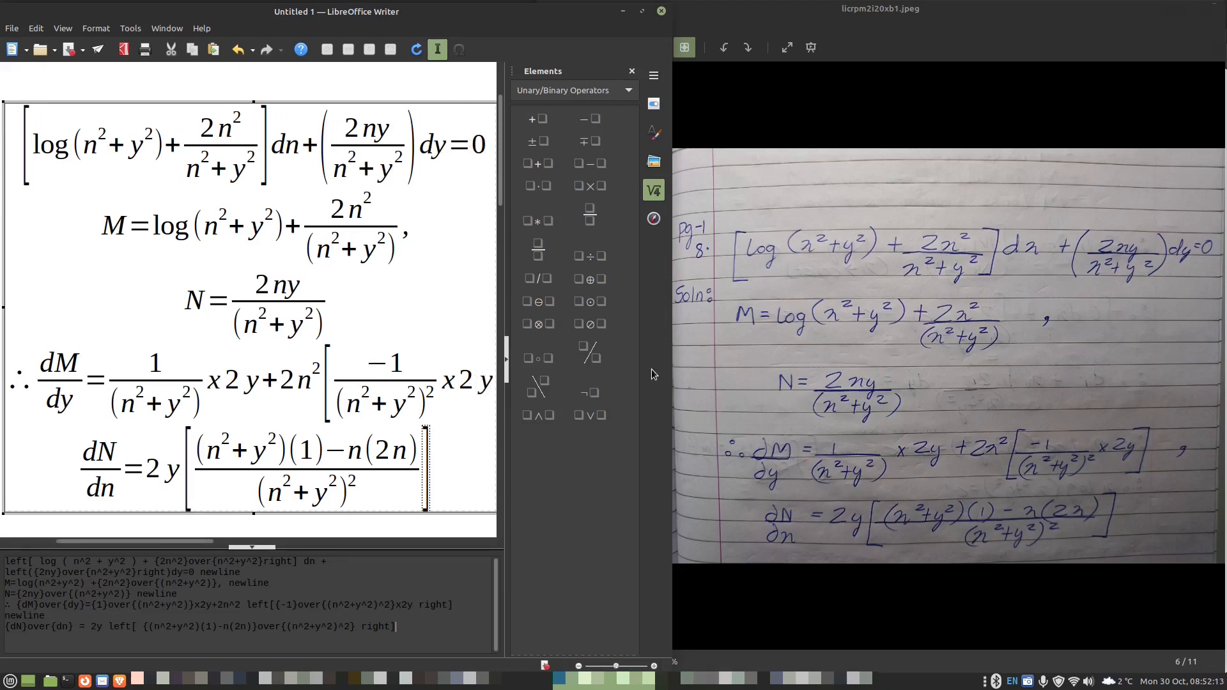
- Widen the document window until the whole formula fits, and leave formula editing
left_click_drag(670, 363, 829, 357)
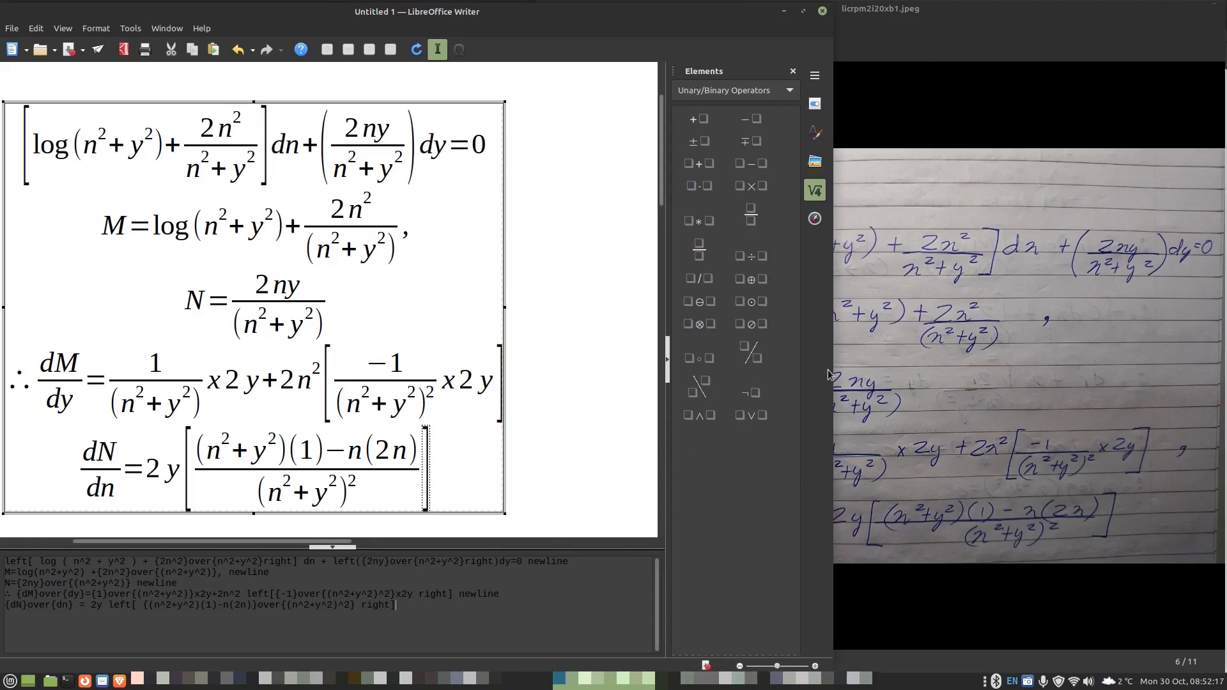
left_click_drag(831, 372, 774, 365)
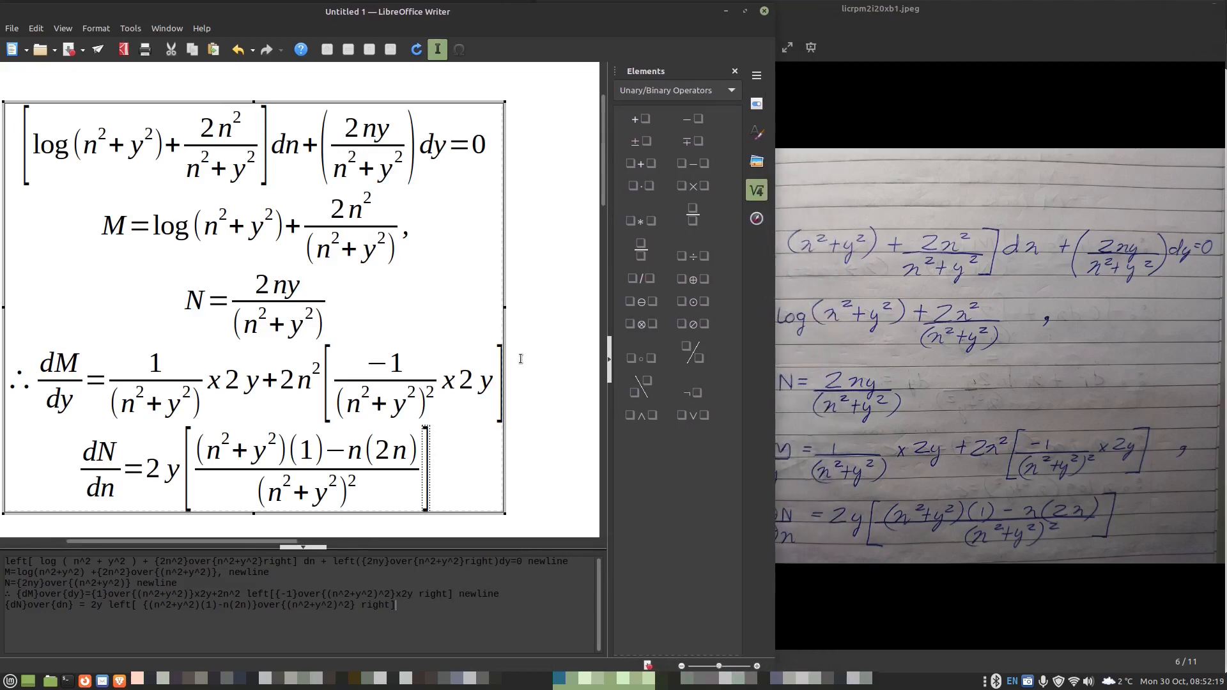
left_click(521, 359)
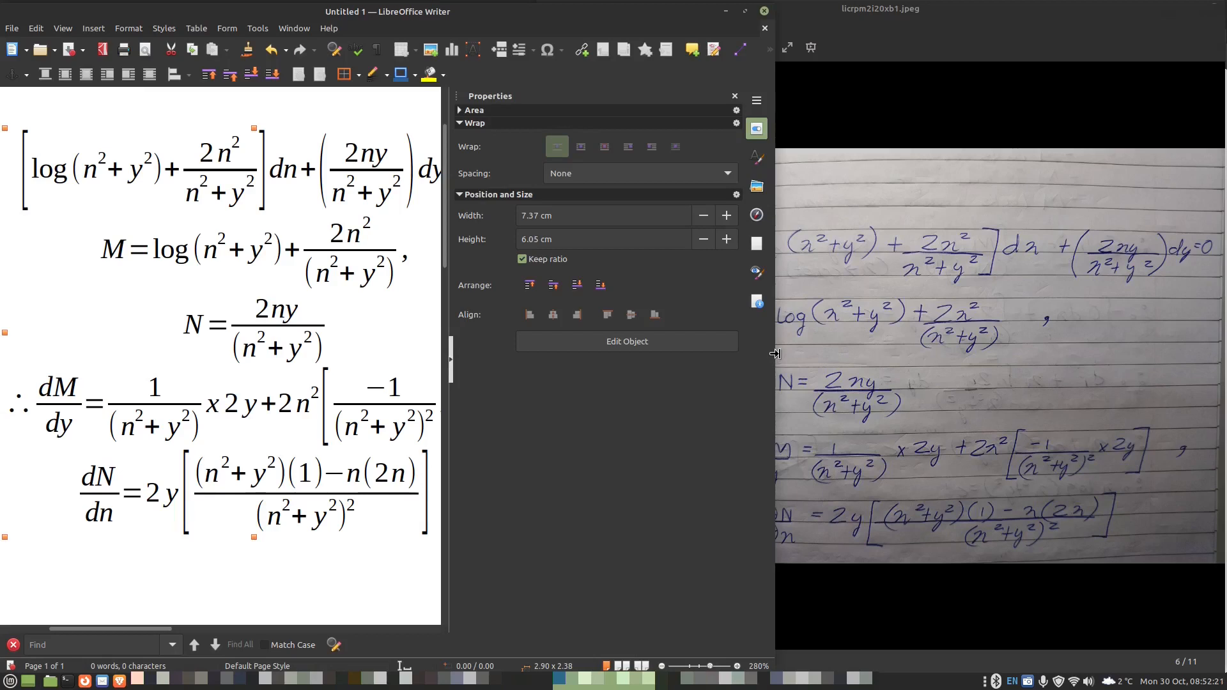
- Narrow the document window to uncover the handwritten photo and hide the properties sidebar
left_click_drag(451, 356, 545, 326)
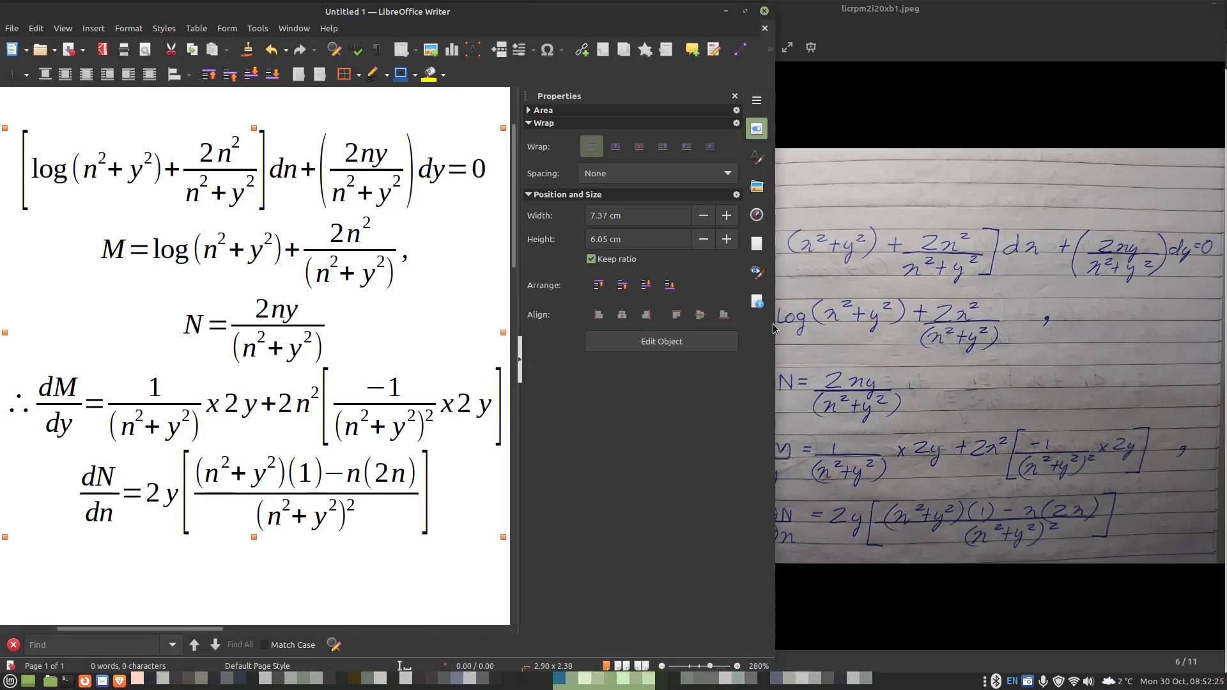
left_click_drag(773, 329, 690, 327)
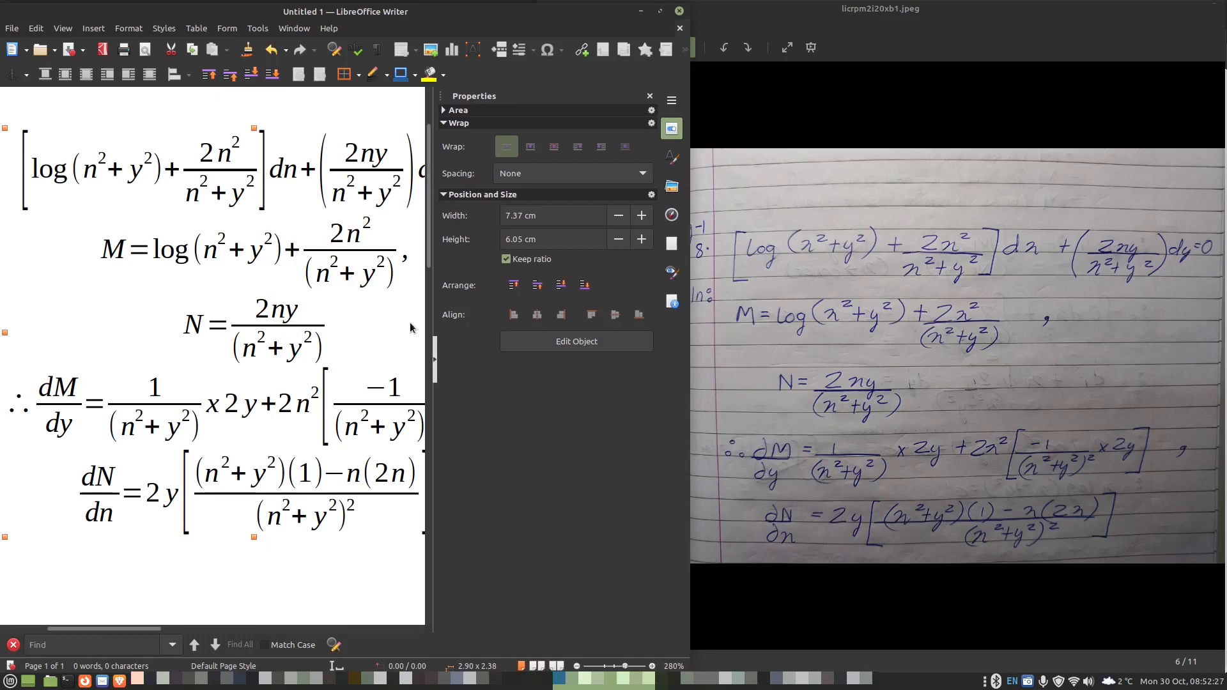
left_click(435, 375)
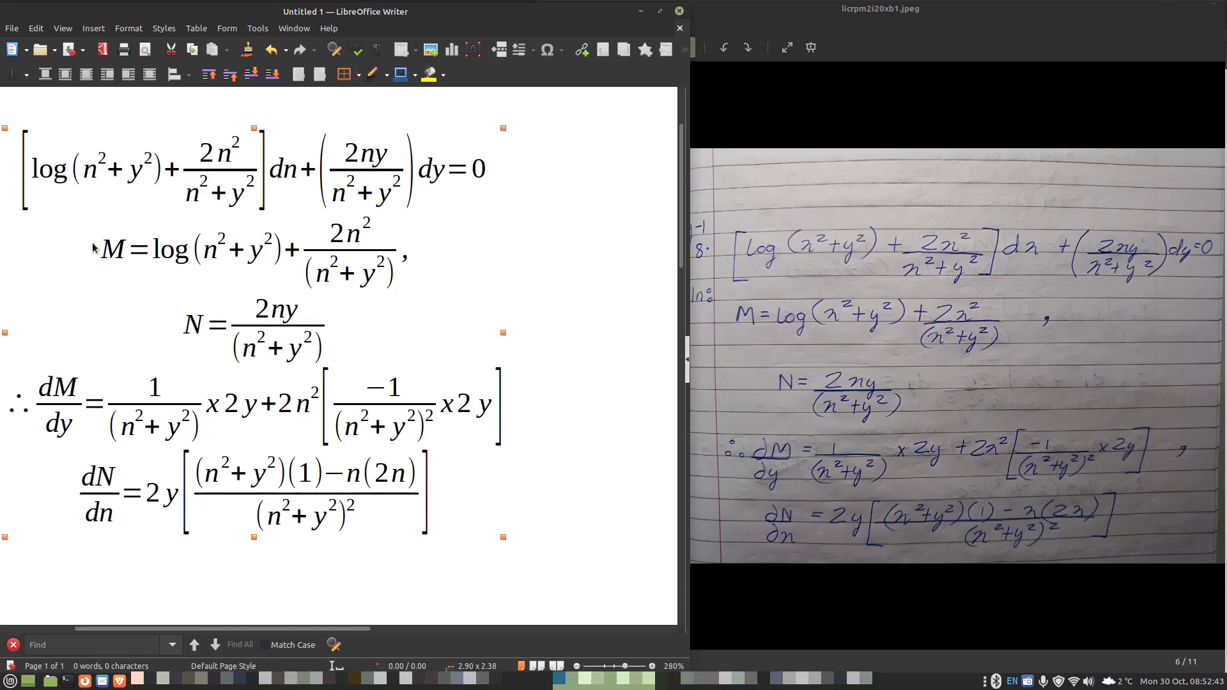
- Reopen the formula for editing and left-align its first line by wrapping the whole line in alignl{ }
double_click(136, 250)
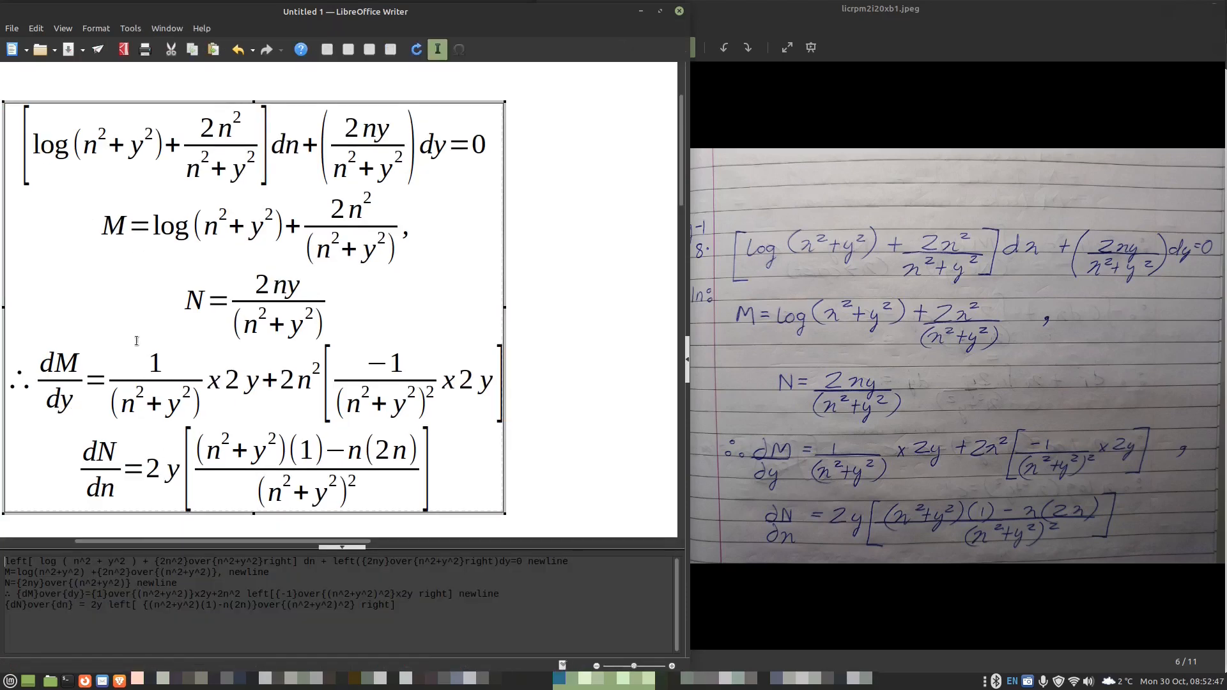
type("left")
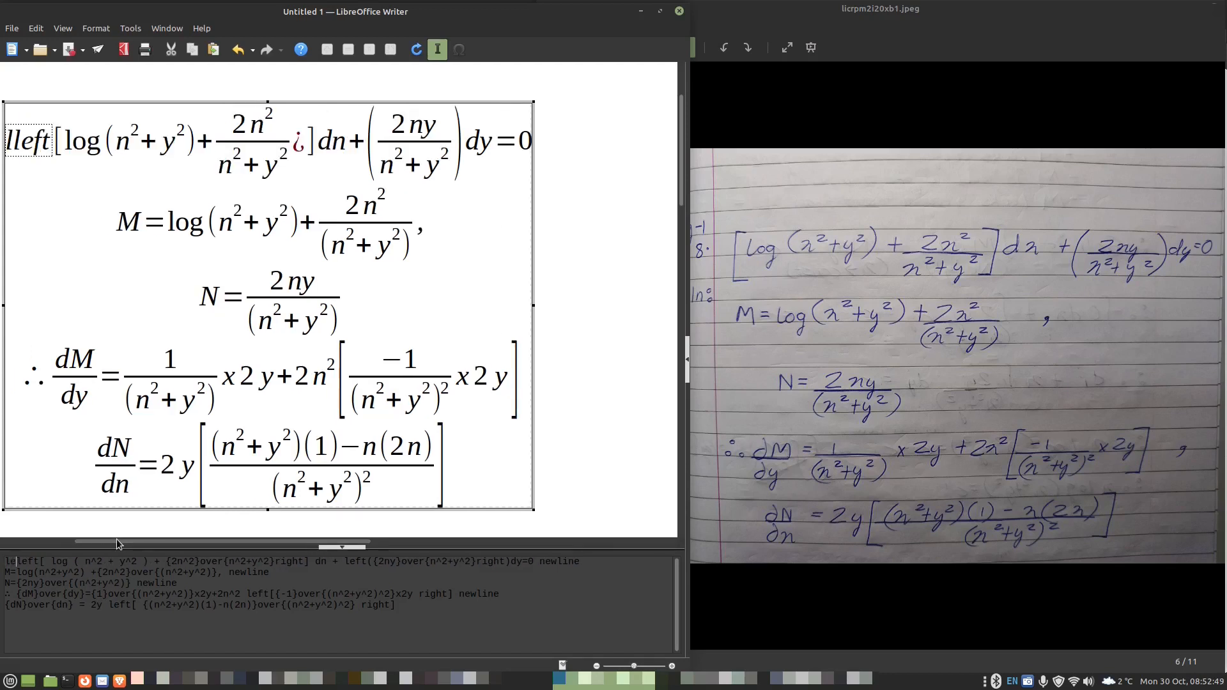
key("BackSpace")
key("BackSpace")
key("BackSpace")
type("align")
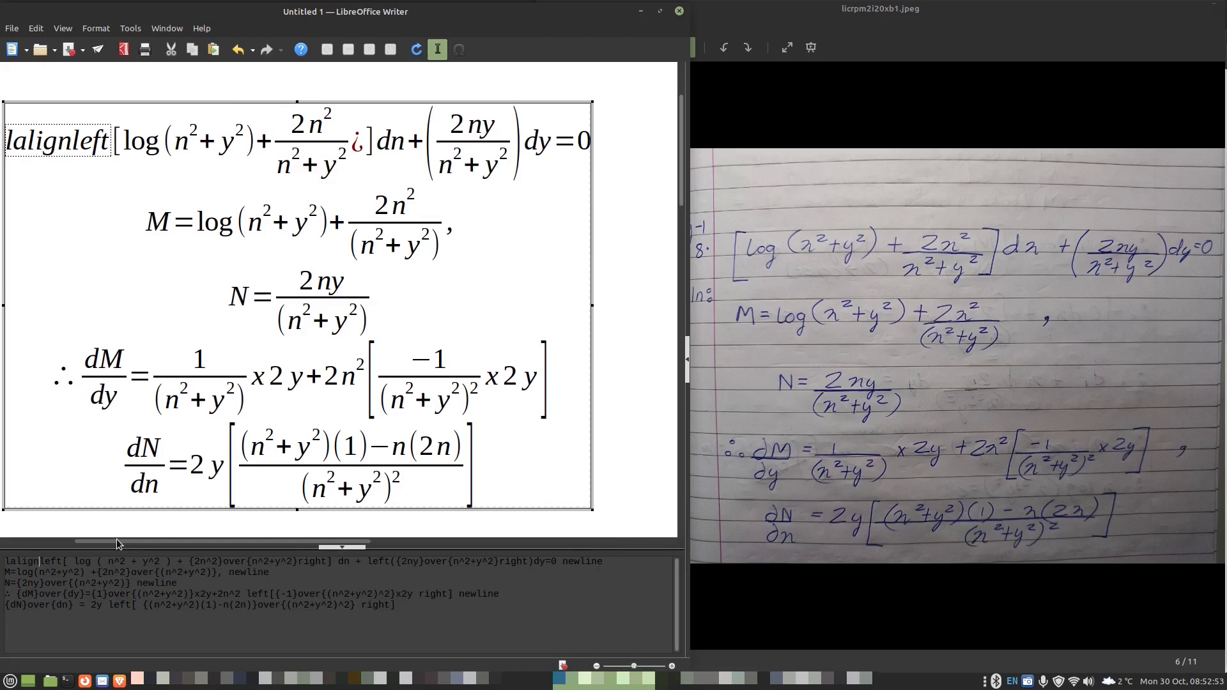
type("{")
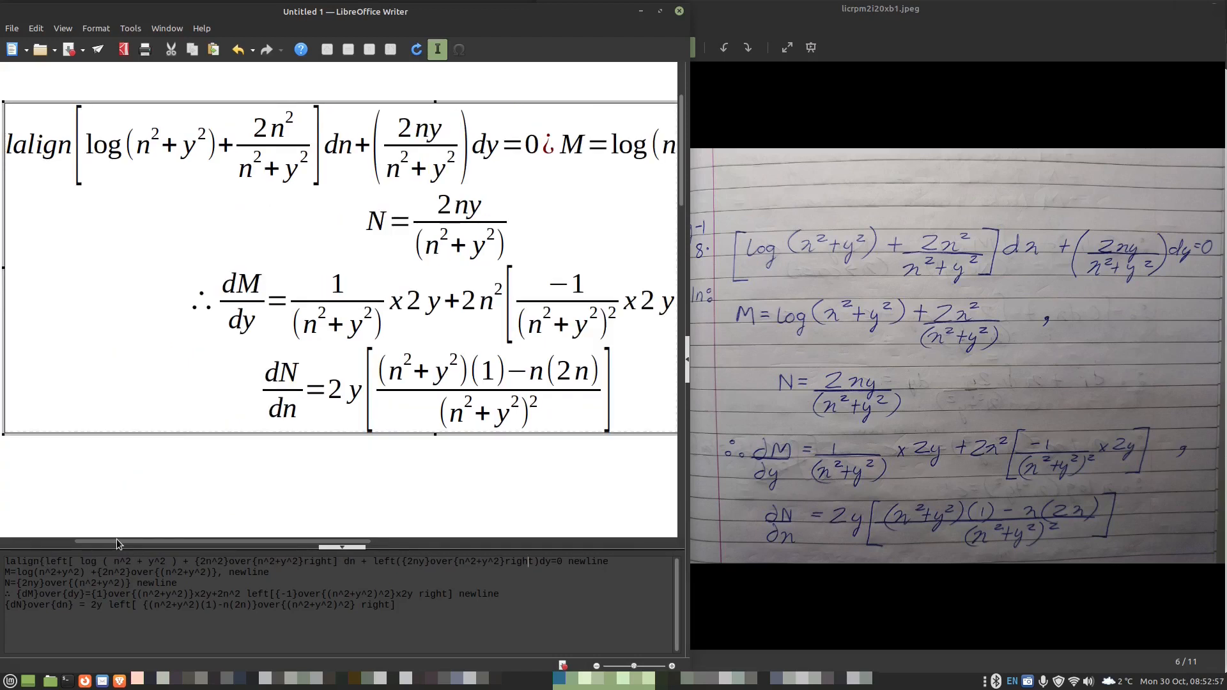
type("}")
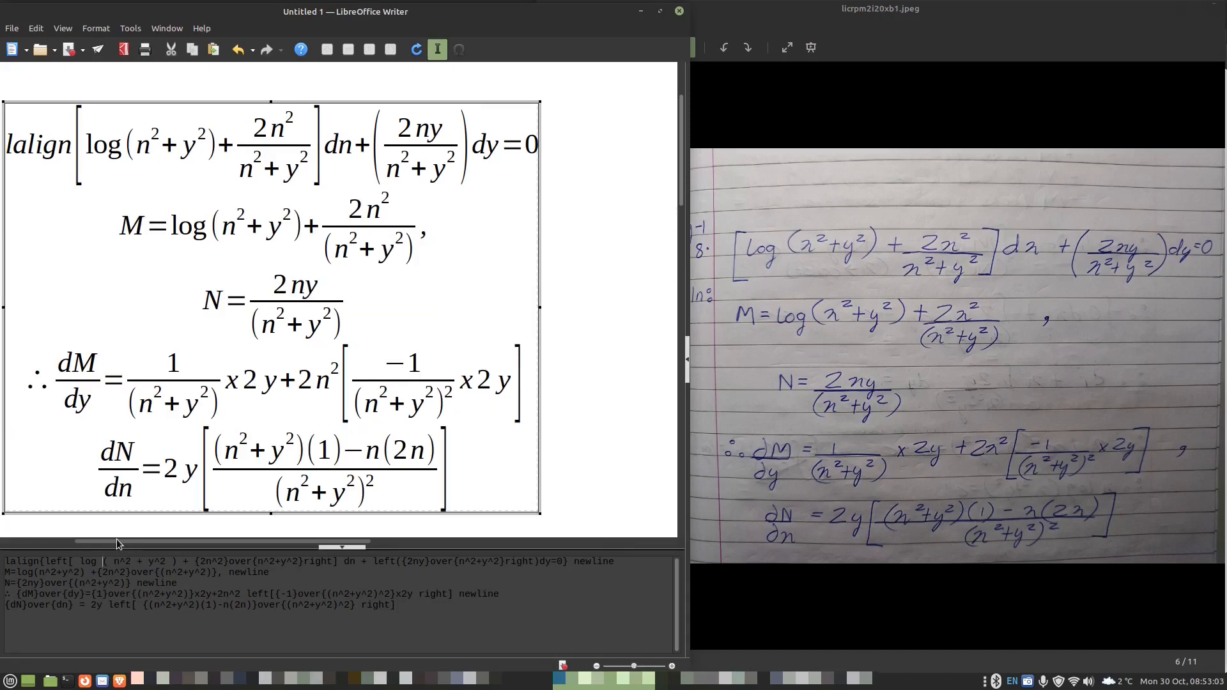
key("BackSpace")
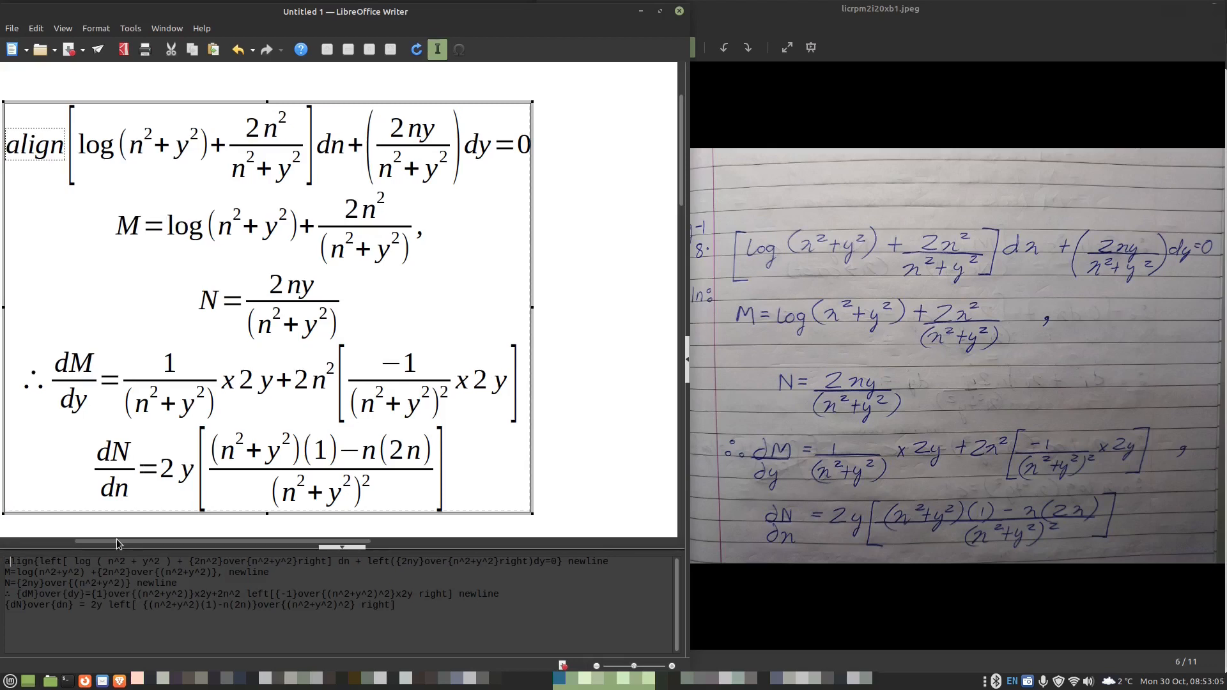
type("l")
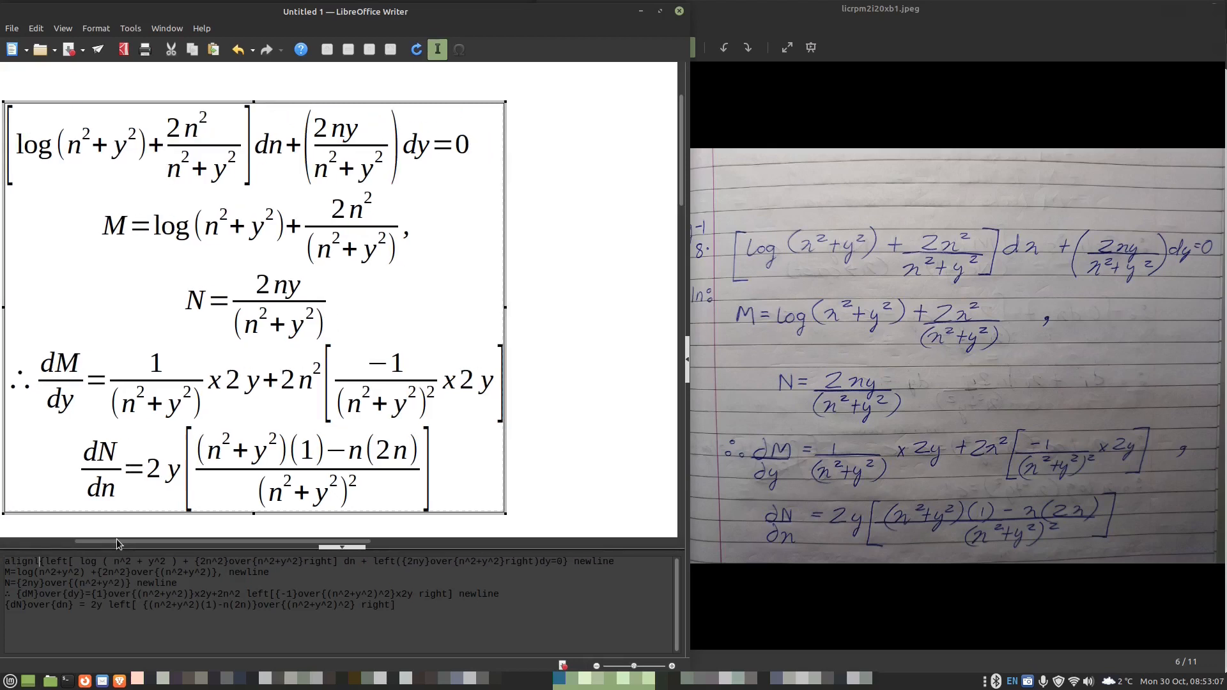
- Left-align the second line (M=) and third line (N=) by wrapping each in alignl{ }, keeping newline outside the braces
type("align;")
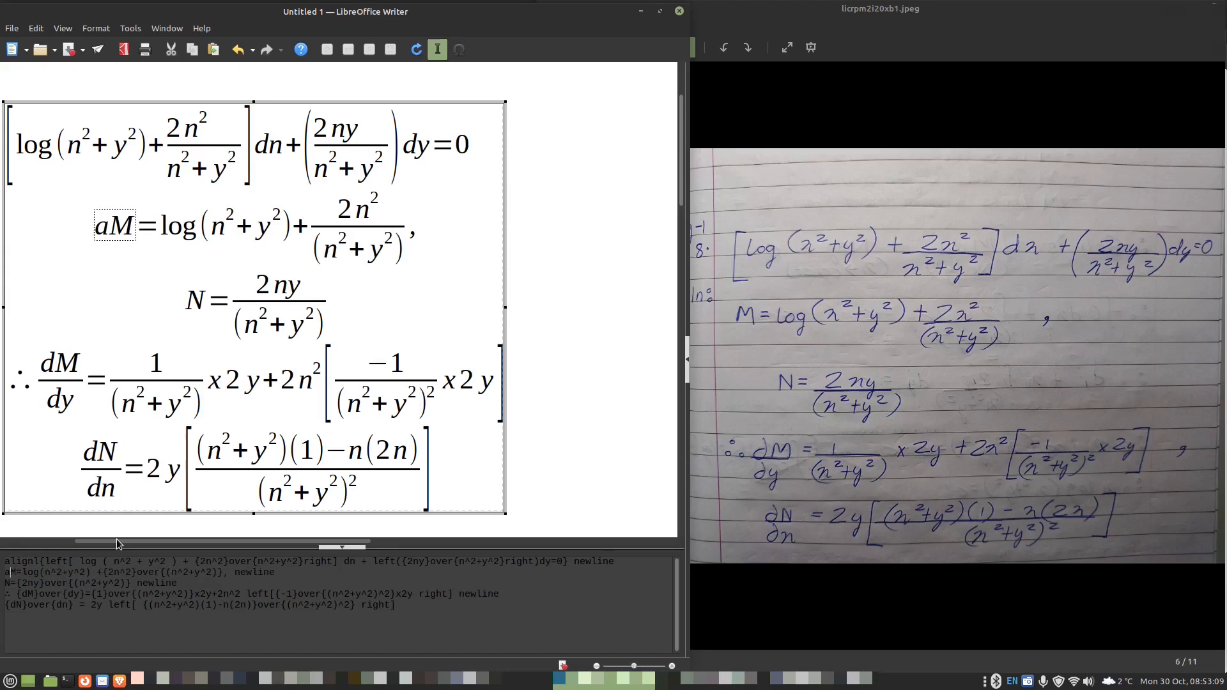
key("BackSpace")
type("l{")
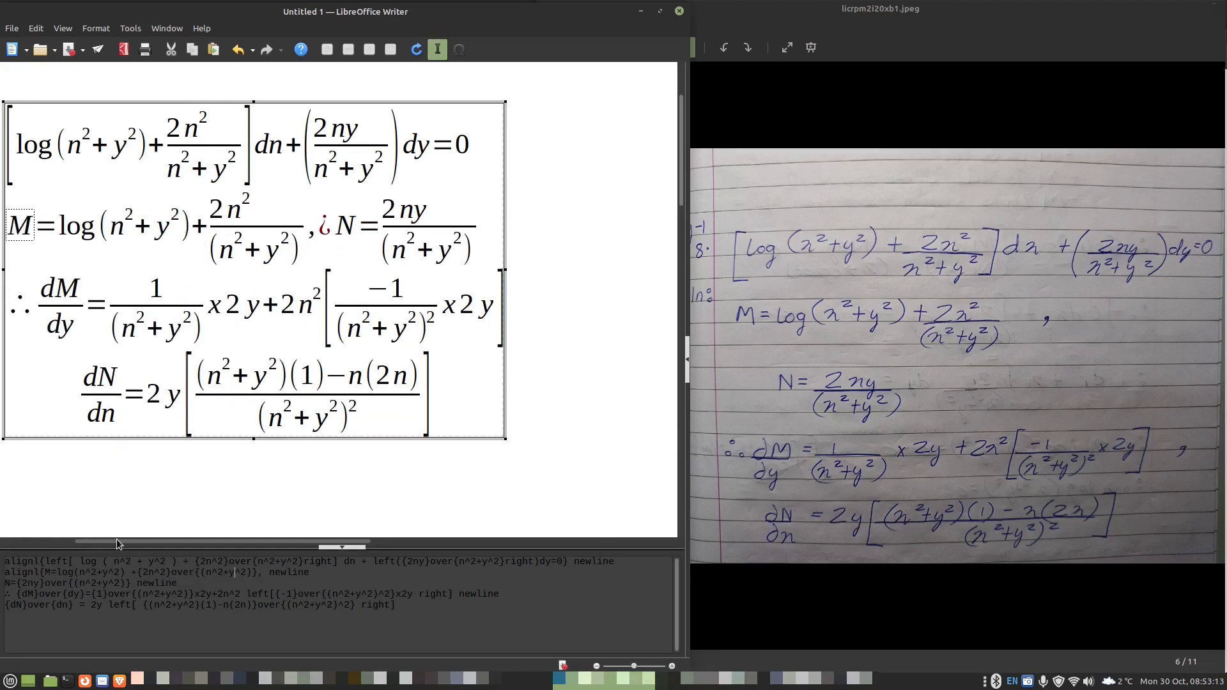
type("}")
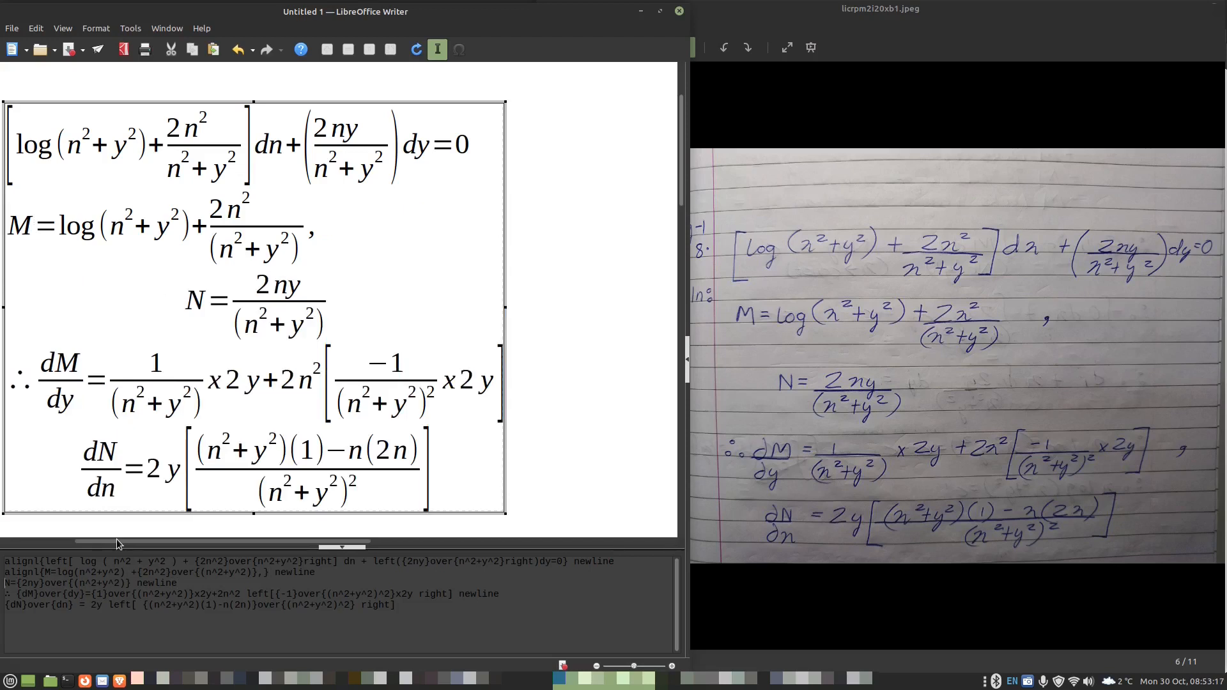
type("alignl")
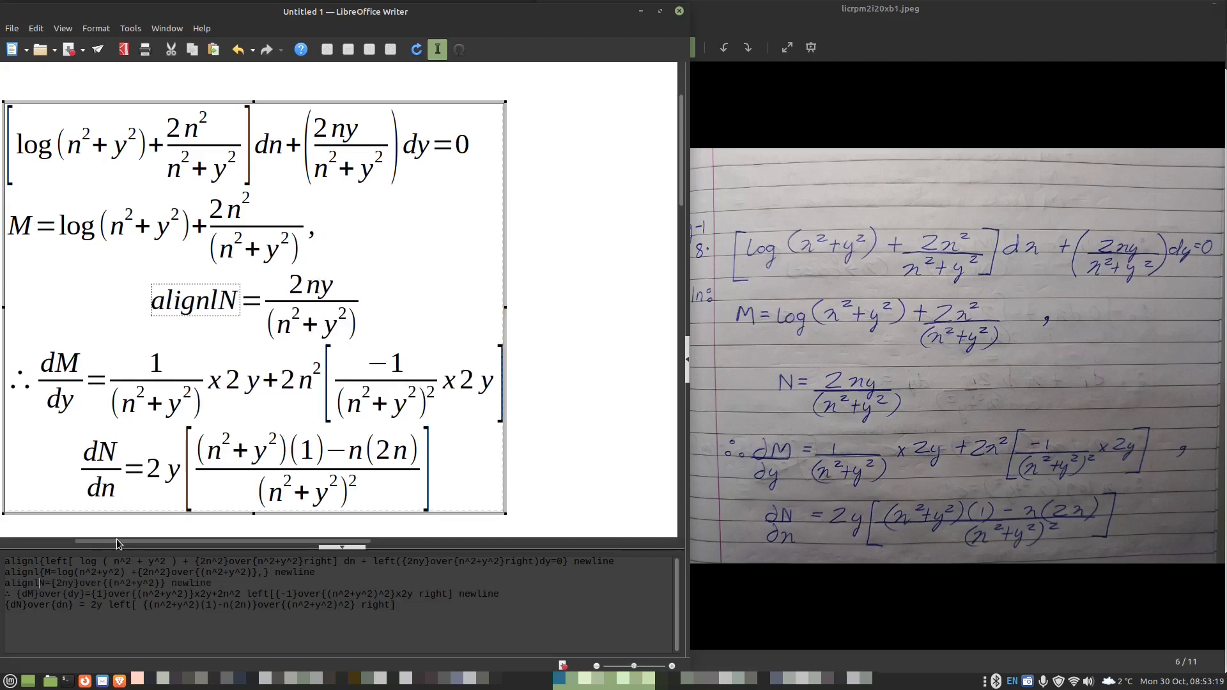
type("{")
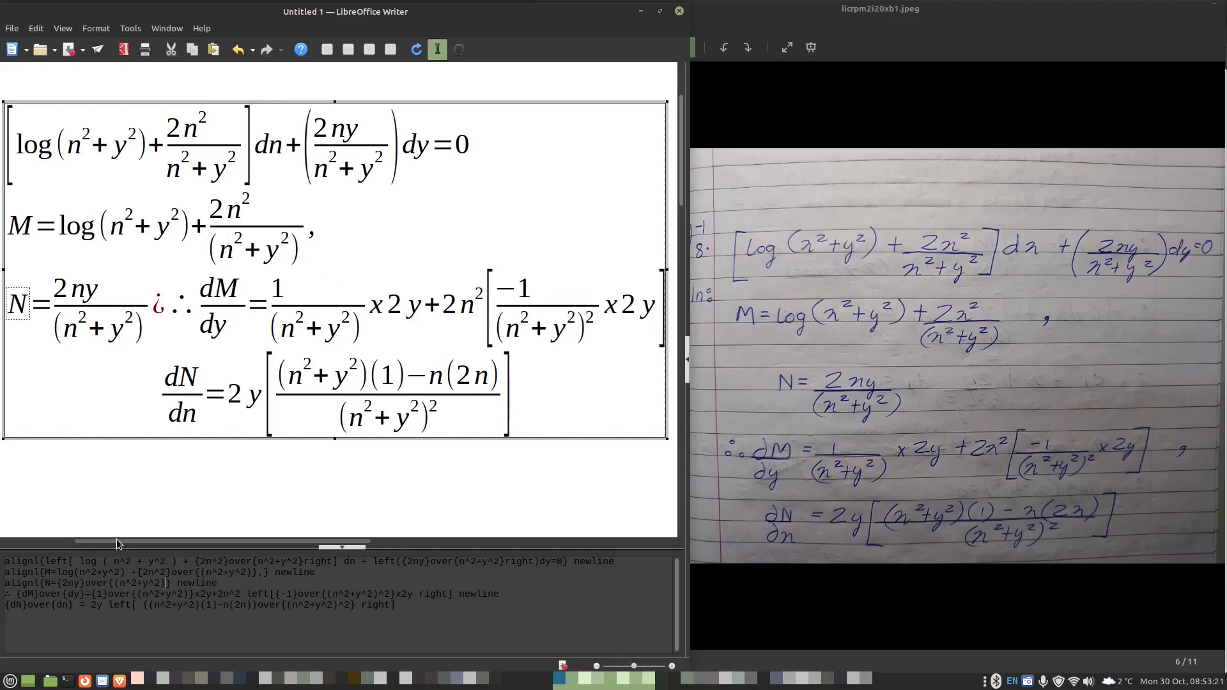
type("}")
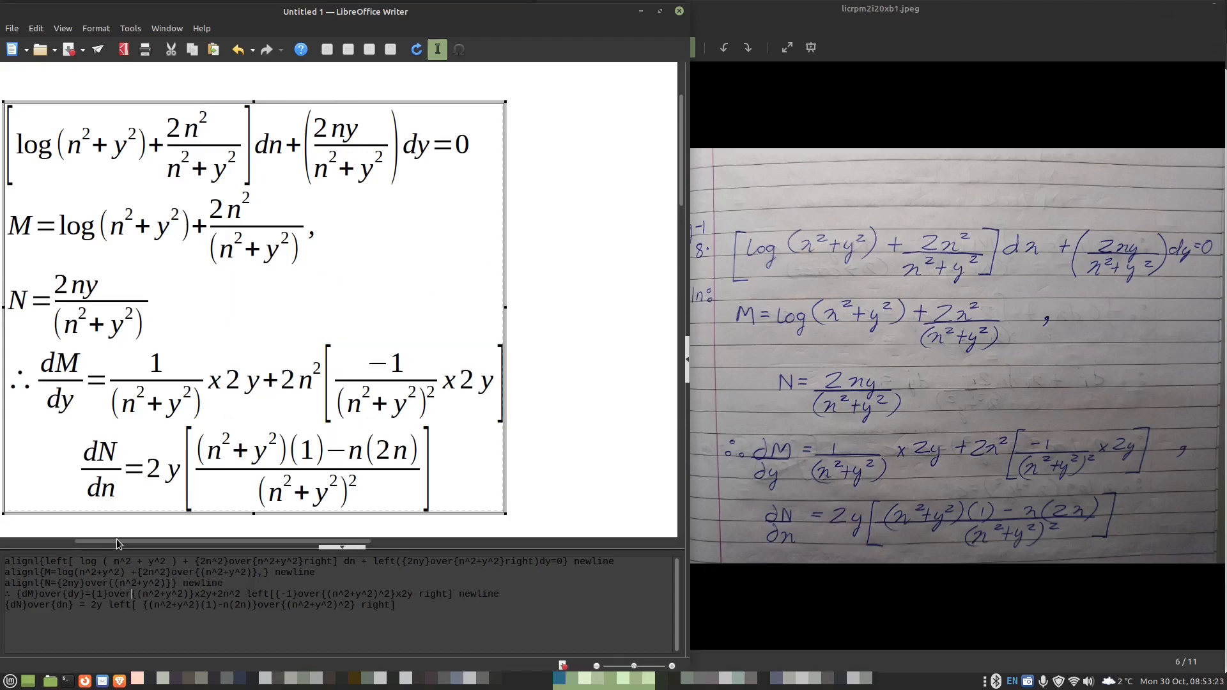
- Wrap the fourth line (dM over dy) and fifth line (dN over dn) in alignl{ } to left-align them, and leave formula editing
type("alignl")
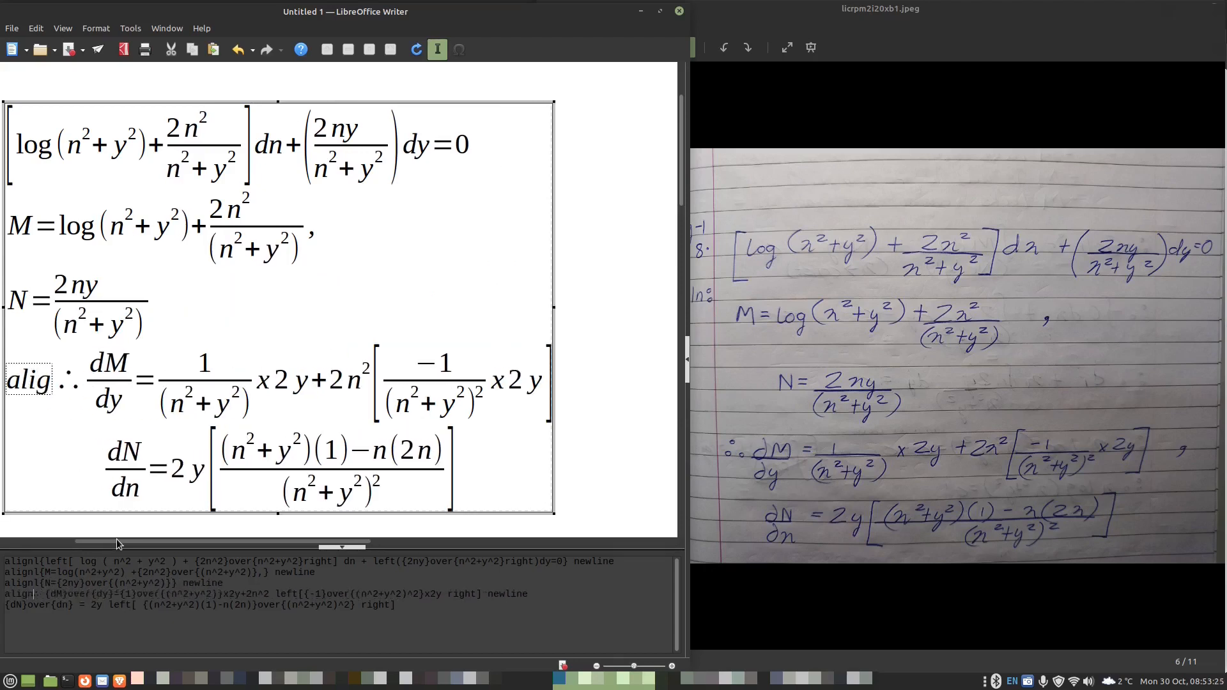
type("{")
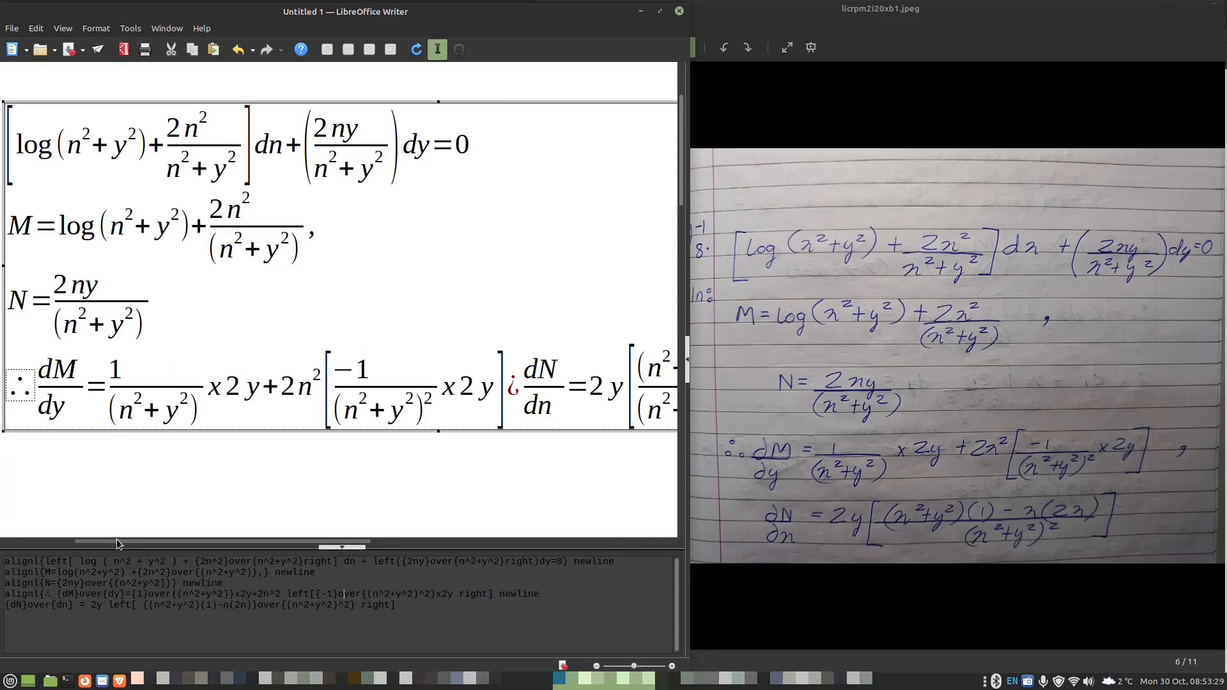
type("}")
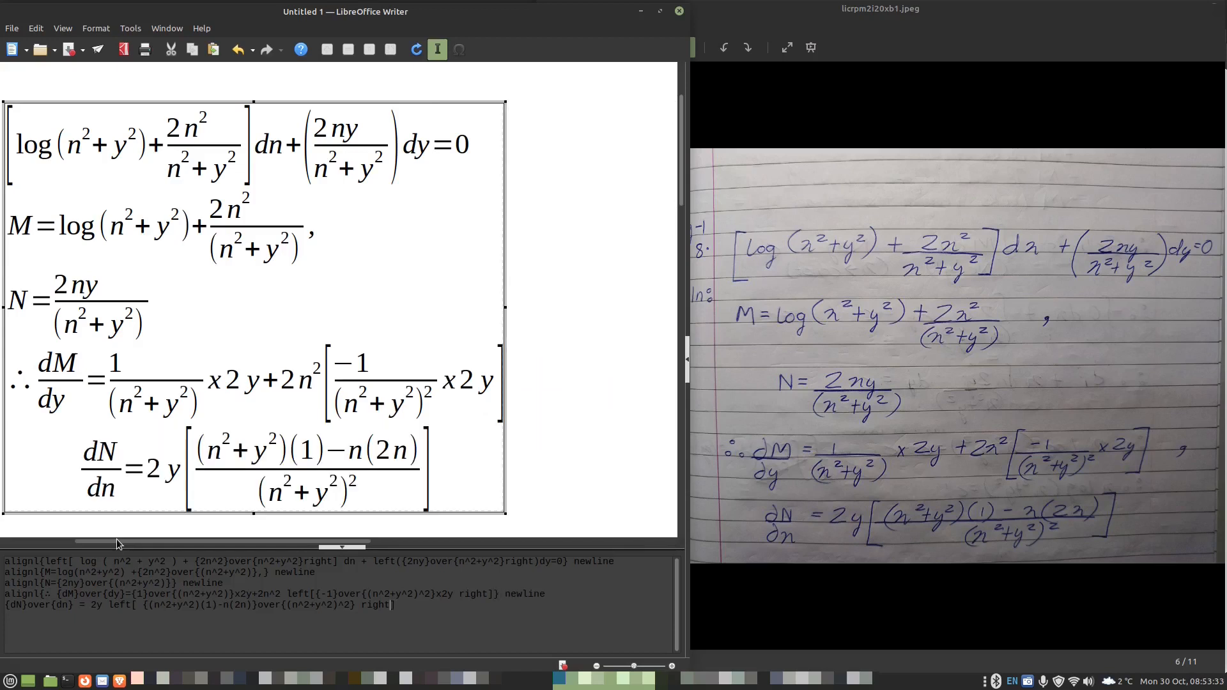
type("}")
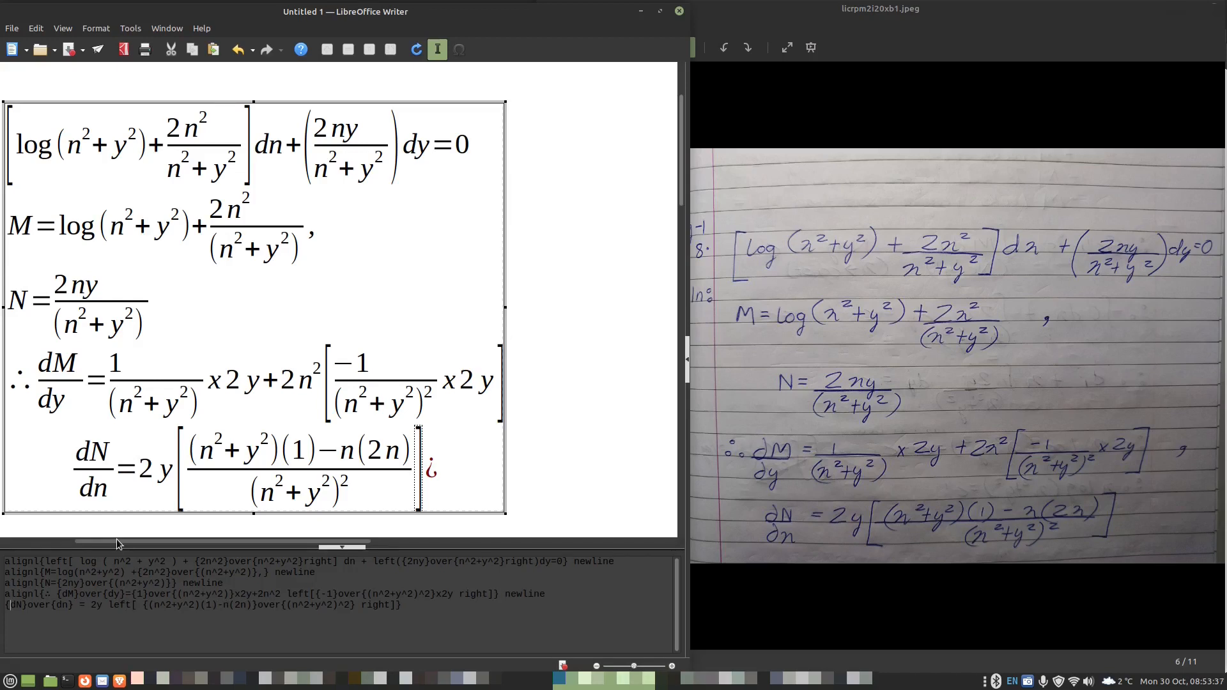
type("align")
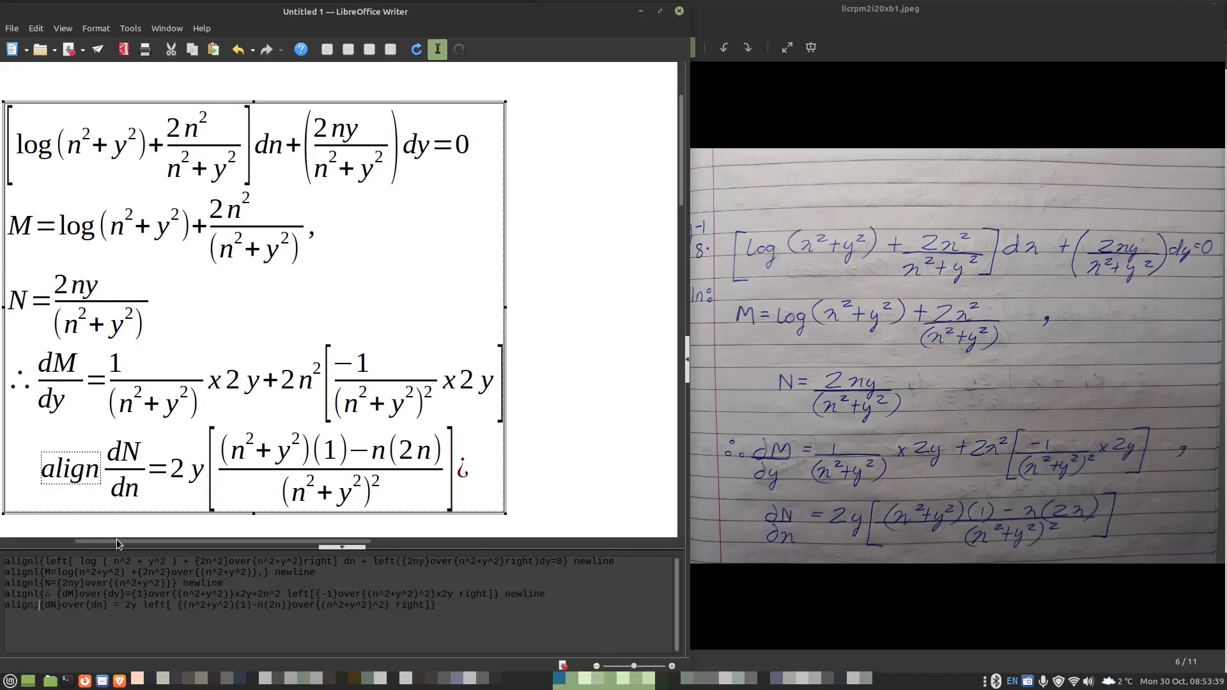
type("l{")
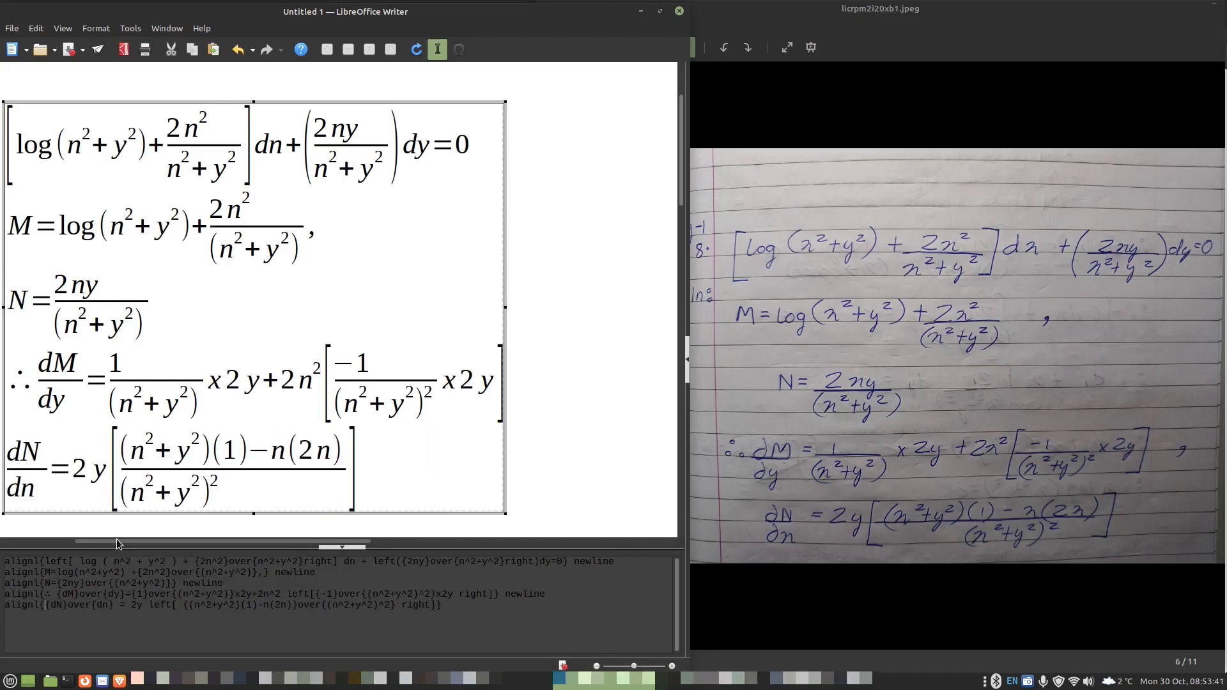
left_click(601, 395)
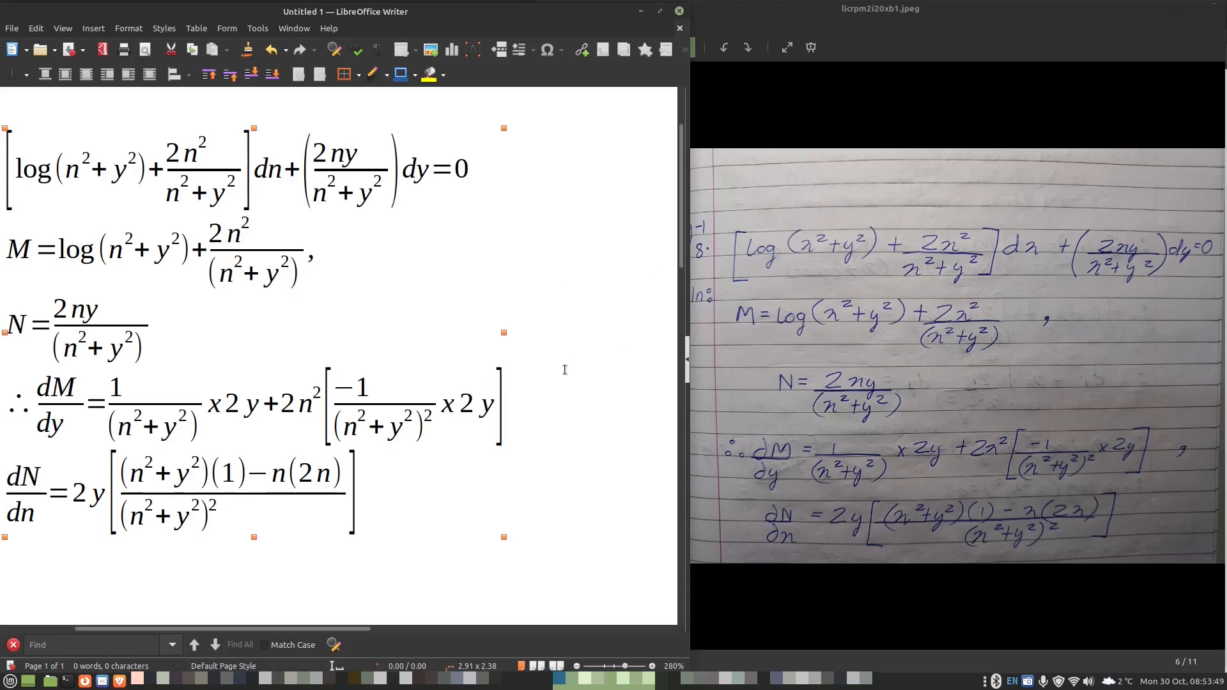
mouse_move(679, 680)
left_click(807, 680)
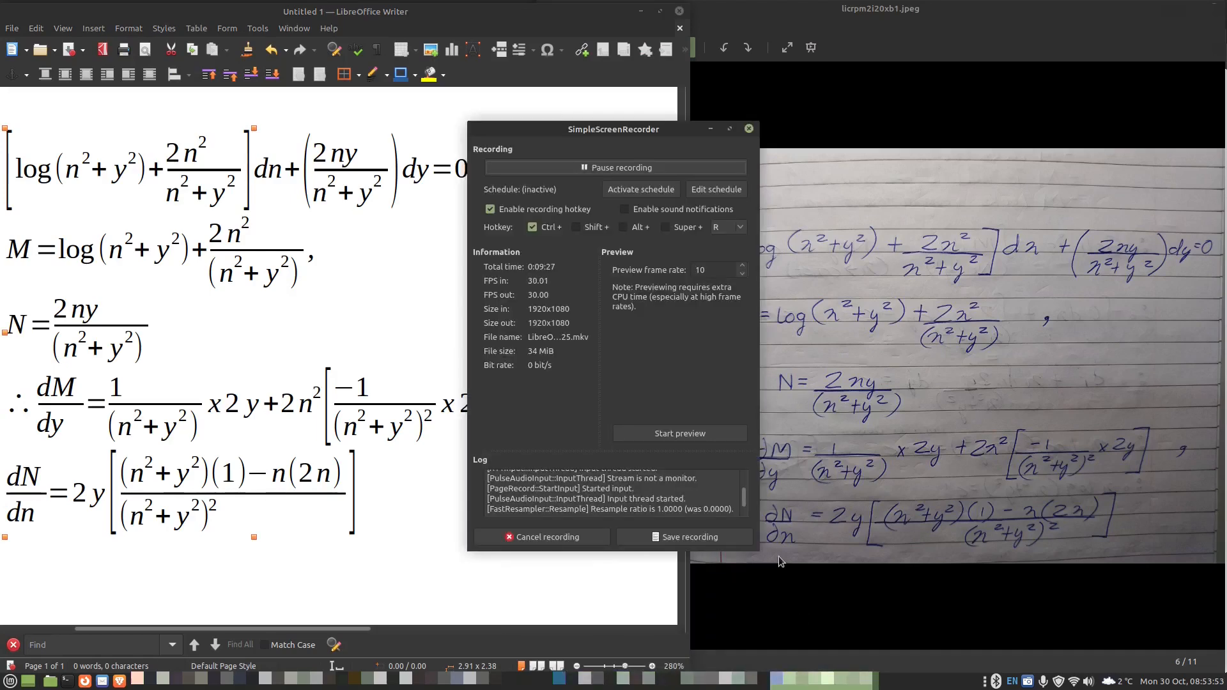